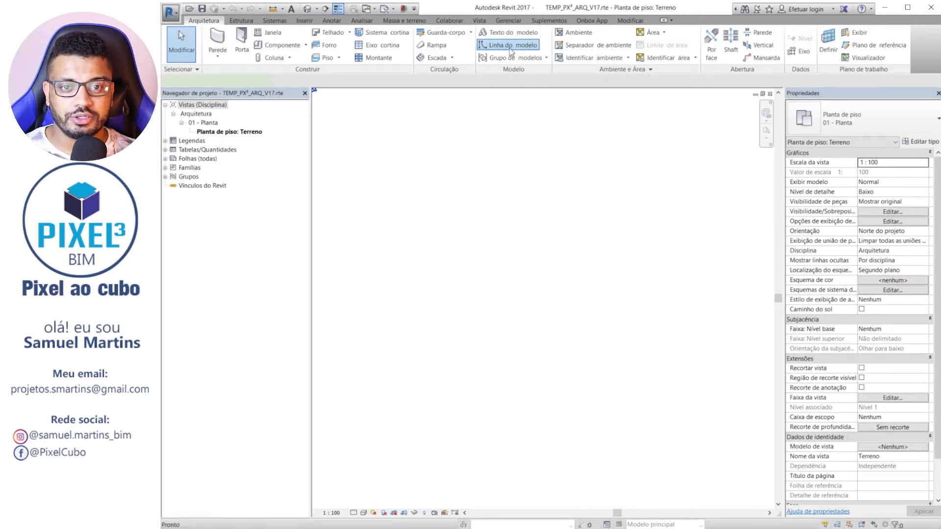
Step: Draw a short, slightly sloping straight model line in the Terreno floor plan
click(509, 48)
click(444, 135)
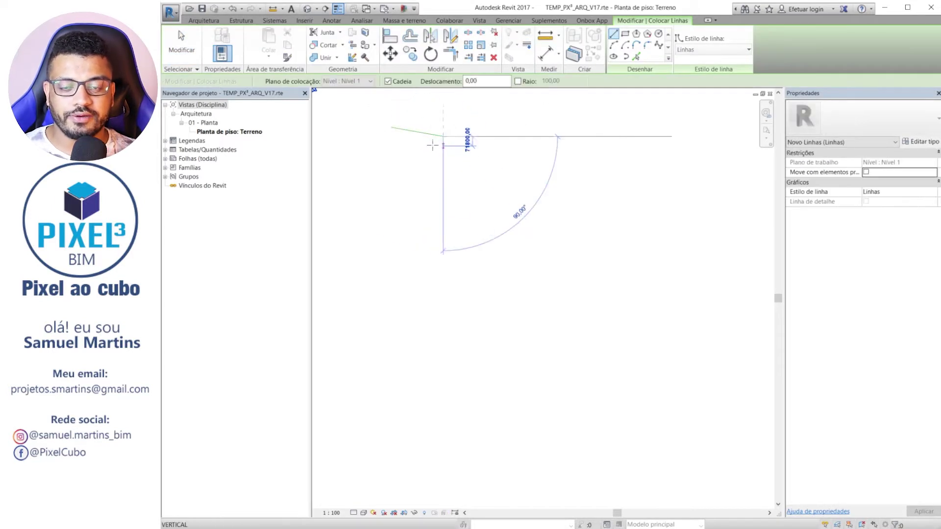
key(Escape)
key(Escape)
Step: Examine the coincident project base point and survey point in the Terreno plan by selecting both together
mouse_move(345, 109)
middle_down()
mouse_move(513, 246)
mouse_move(458, 208)
mouse_move(529, 273)
middle_up()
scroll(491, 251, up, 2)
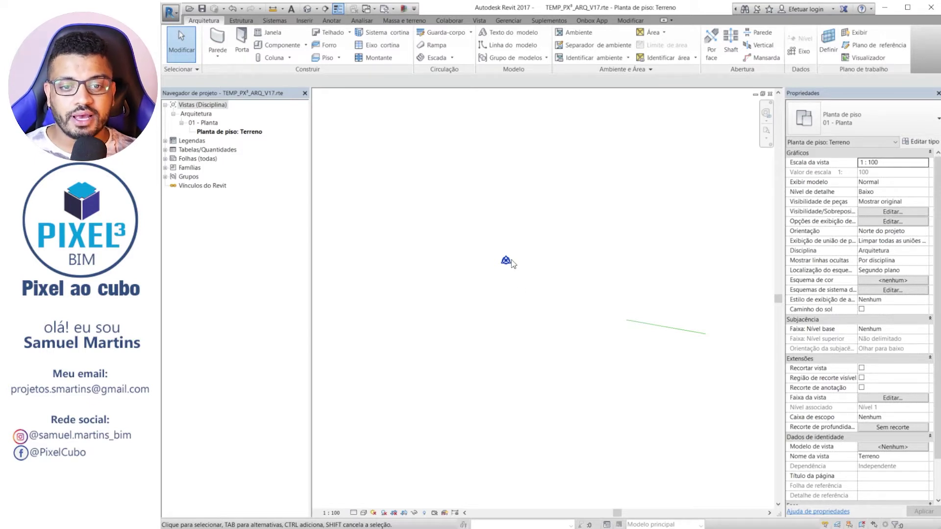
drag(478, 227, 570, 349)
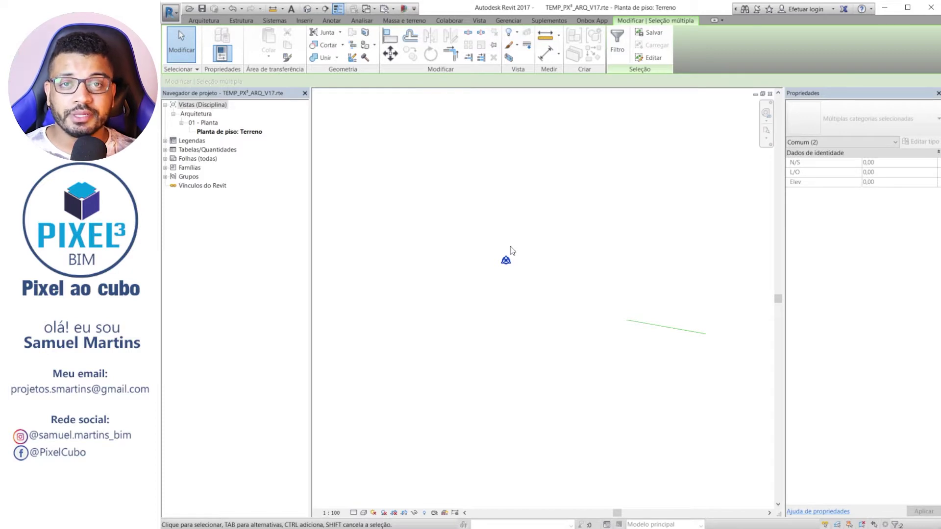
middle_drag(552, 288, 522, 285)
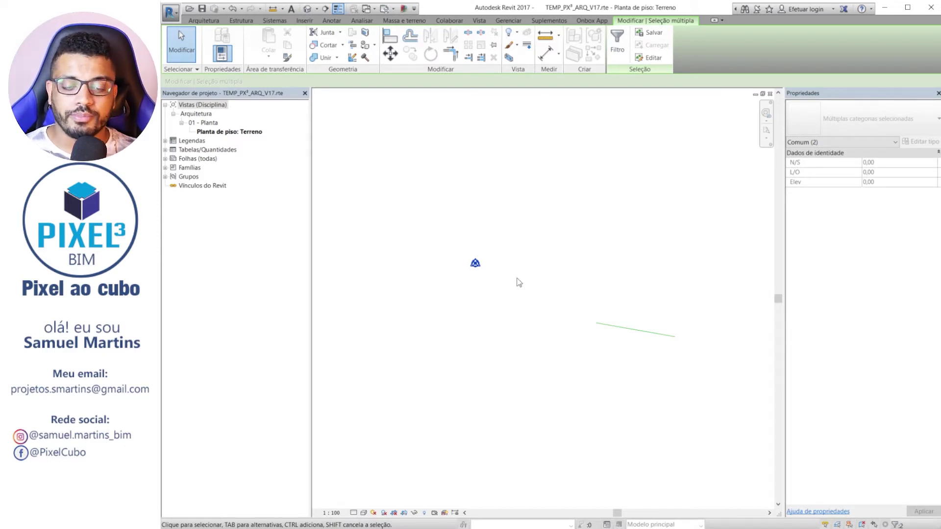
click(477, 270)
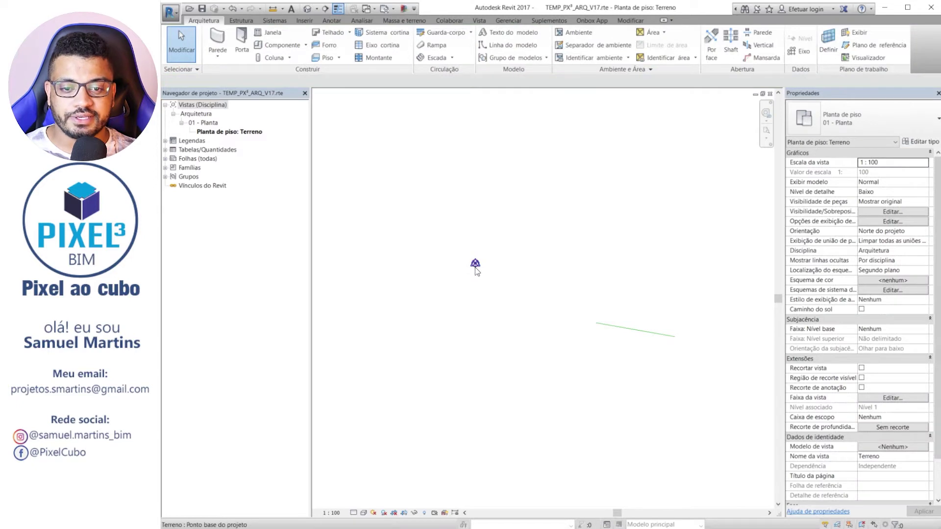
Step: Set the project base point's L/O coordinate to 20
click(475, 265)
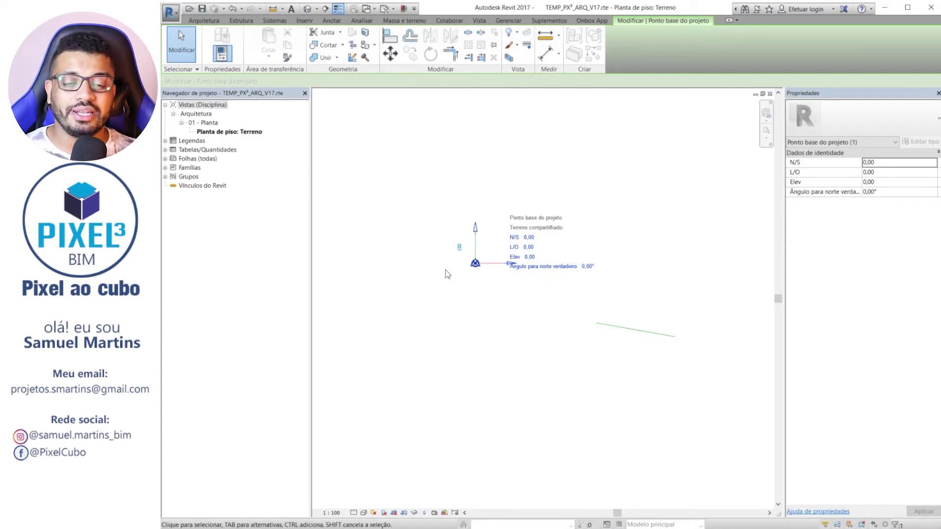
click(529, 249)
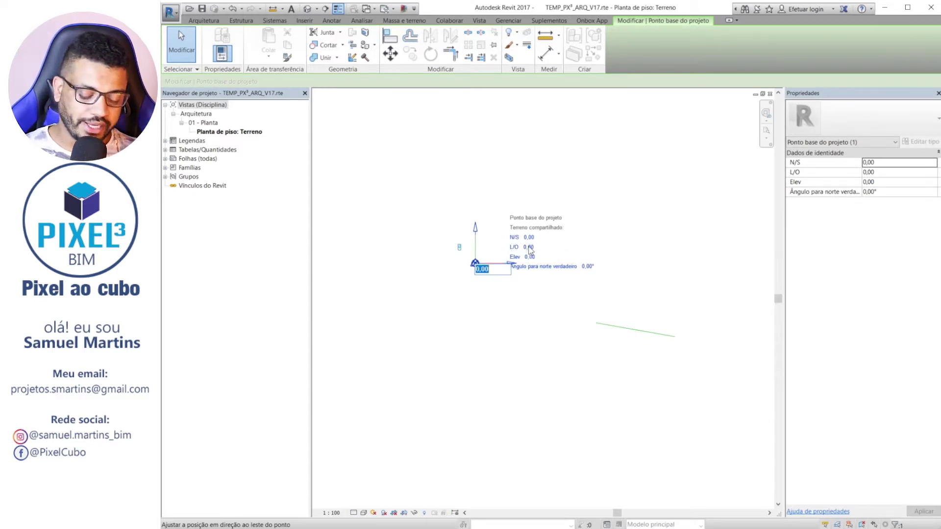
text(20)
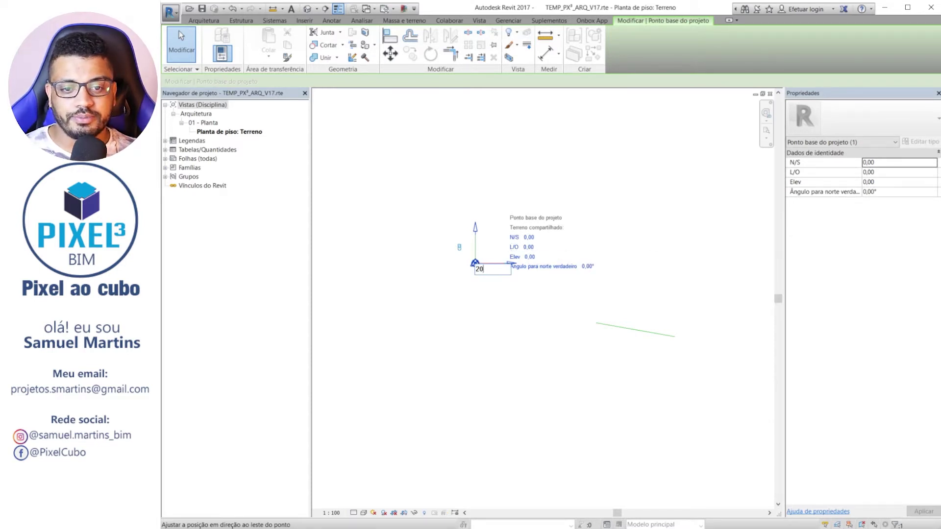
key(Return)
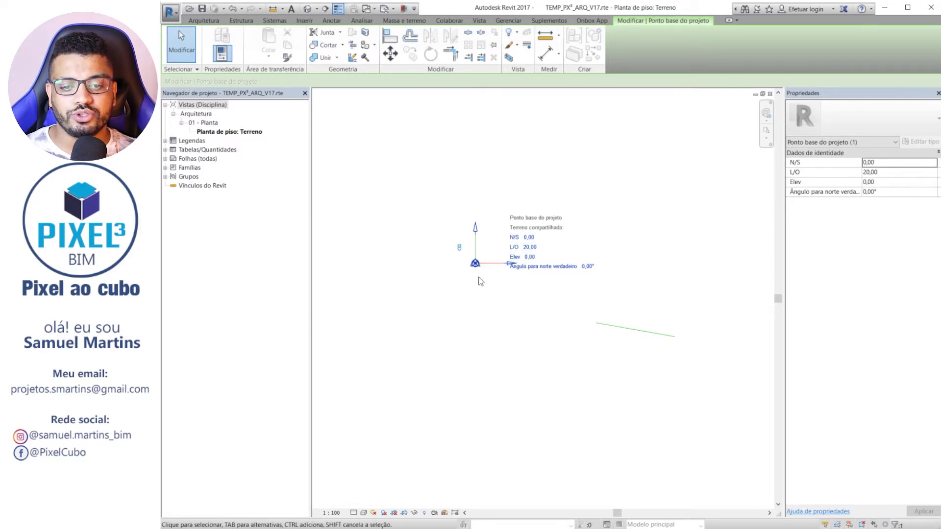
Step: Set the project base point's L/O coordinate to 2000
click(528, 249)
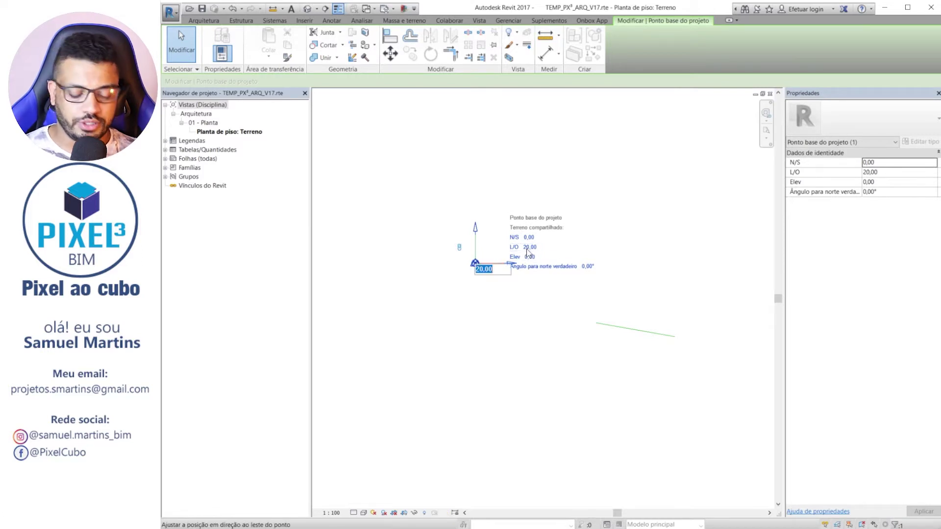
text(200)
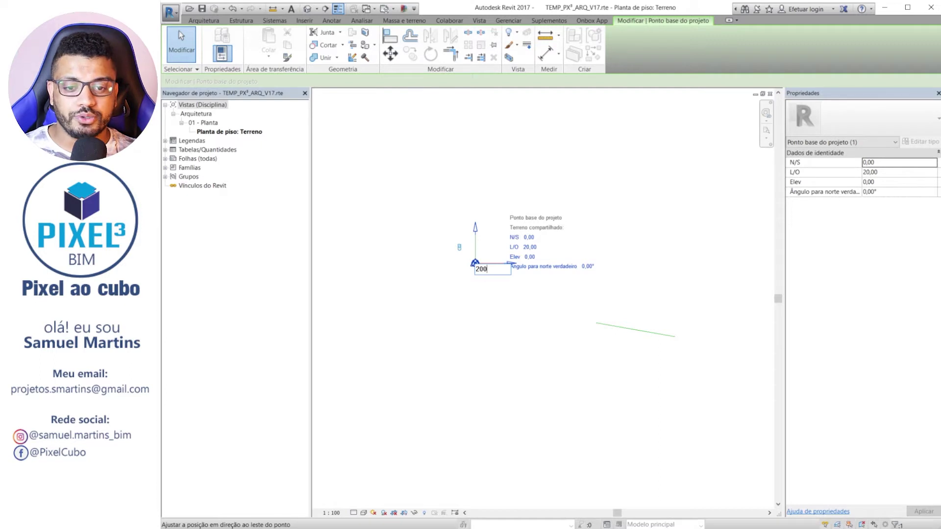
text(0)
key(Return)
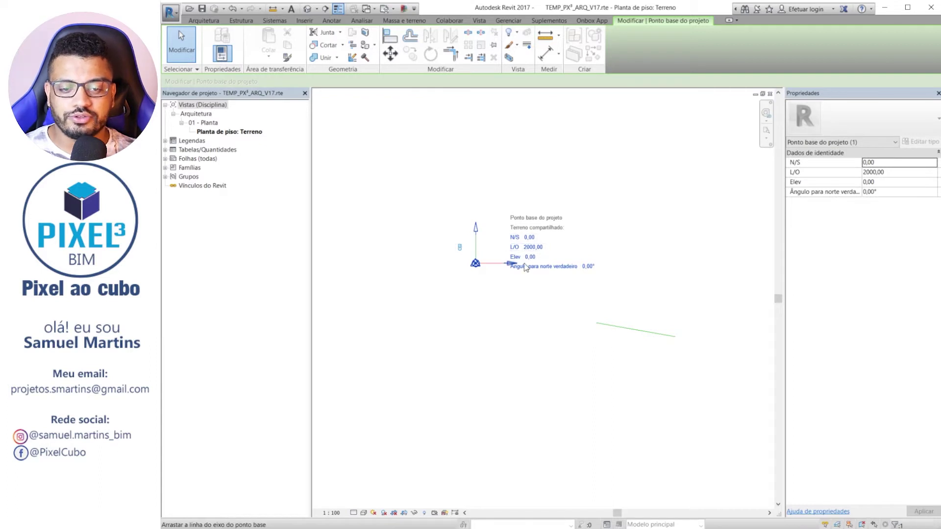
Step: Reset the project base point's L/O coordinate to 0 and deselect the point
click(537, 248)
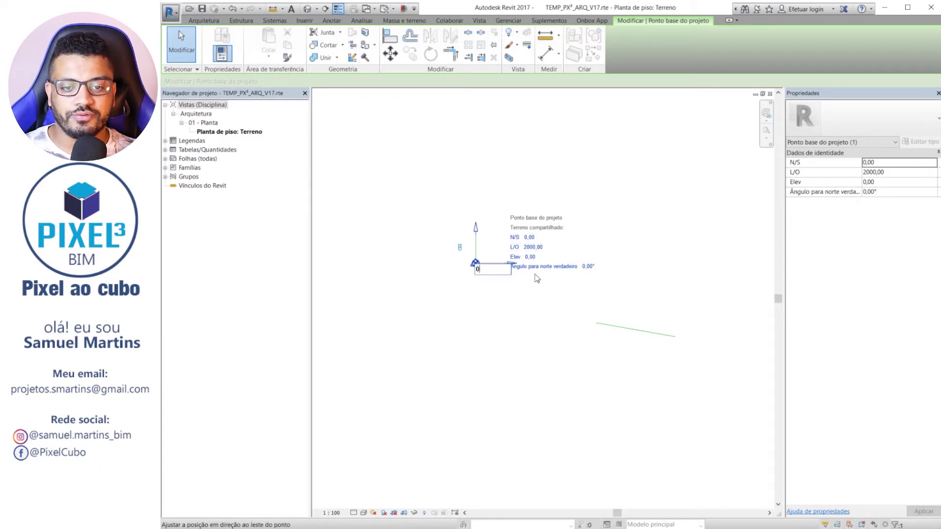
key(Return)
click(515, 328)
Step: Select the survey point lying under the project base point, check its coordinates and deselect it
click(474, 266)
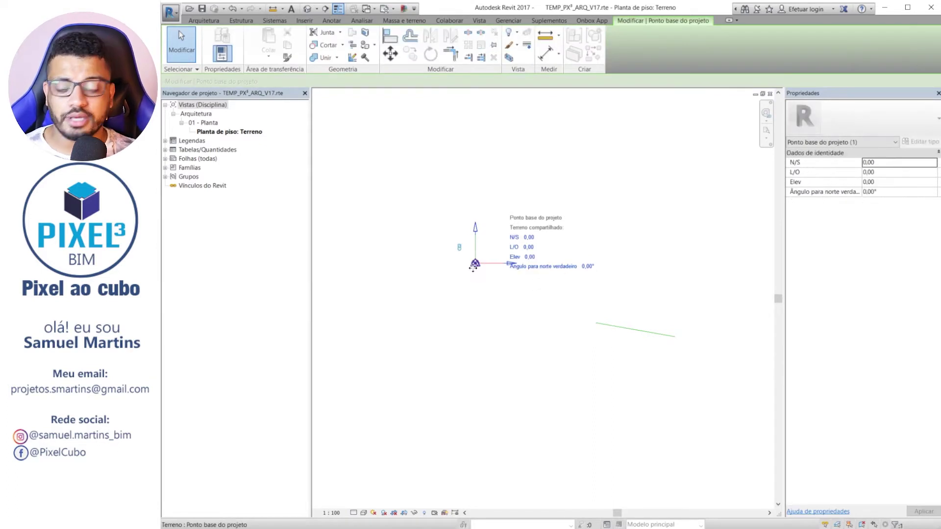
key(Tab)
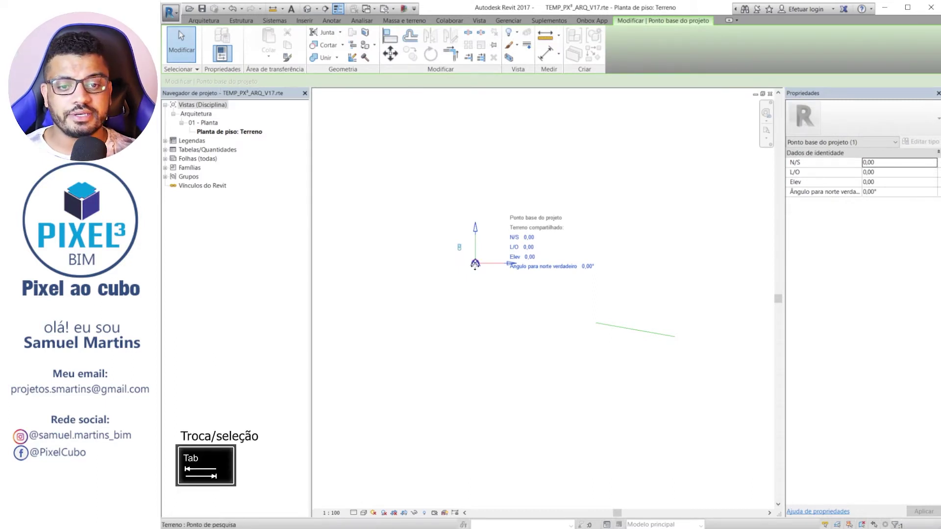
click(473, 266)
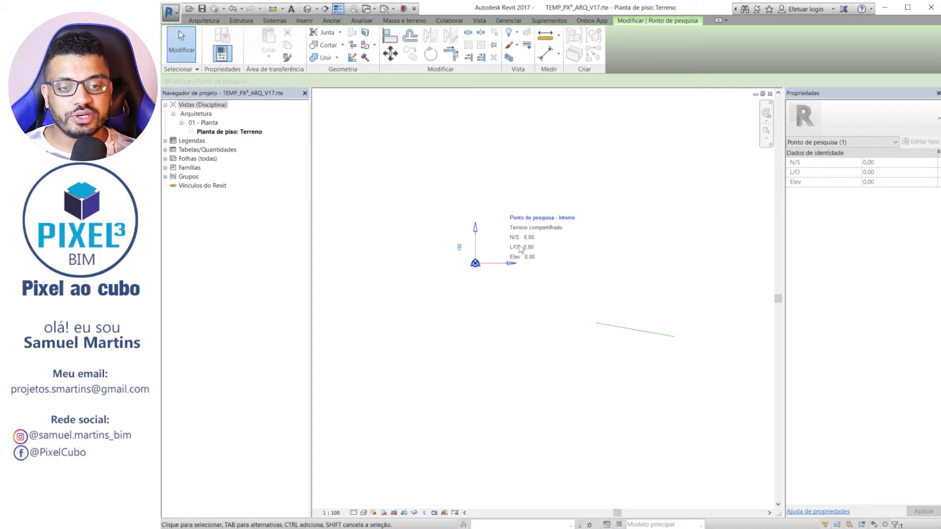
click(486, 299)
Step: Move the clipped project base point north along its axis and then east, to about N/S 462949, L/O 472970
click(474, 265)
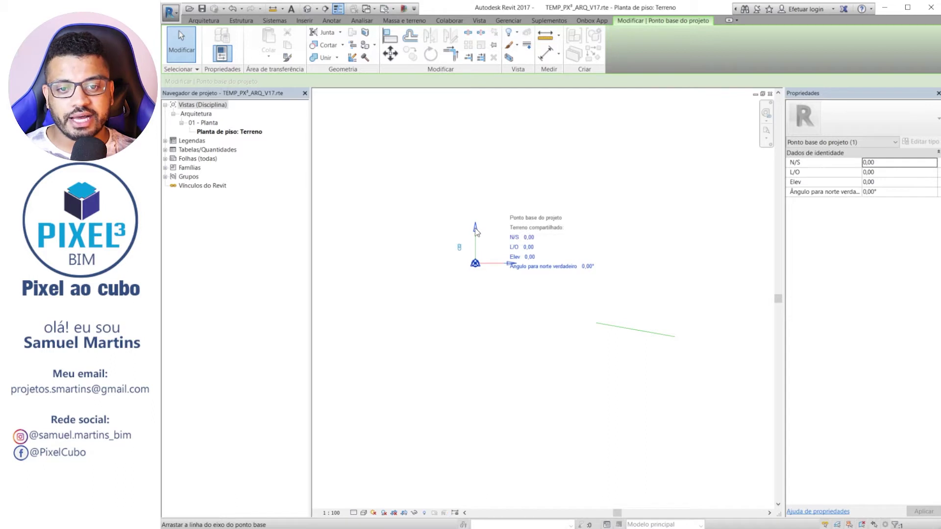
drag(475, 228, 494, 100)
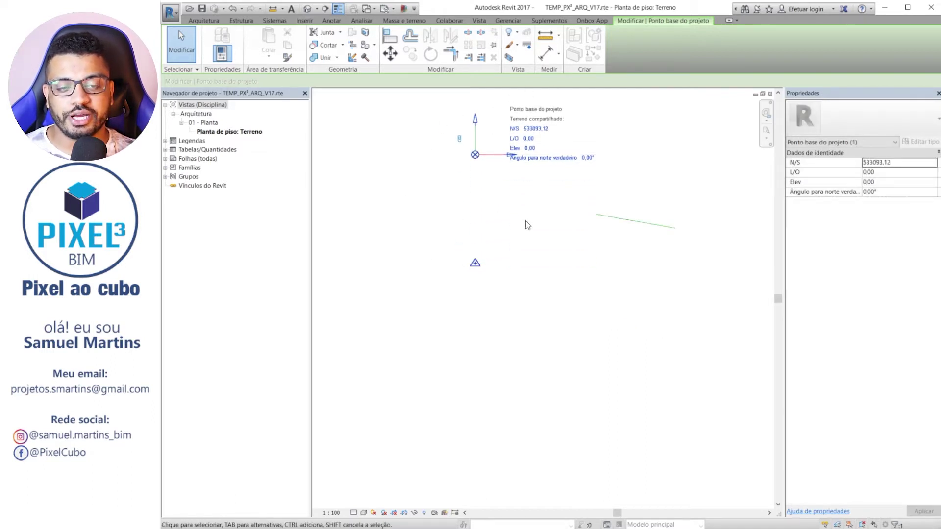
middle_drag(524, 261, 508, 328)
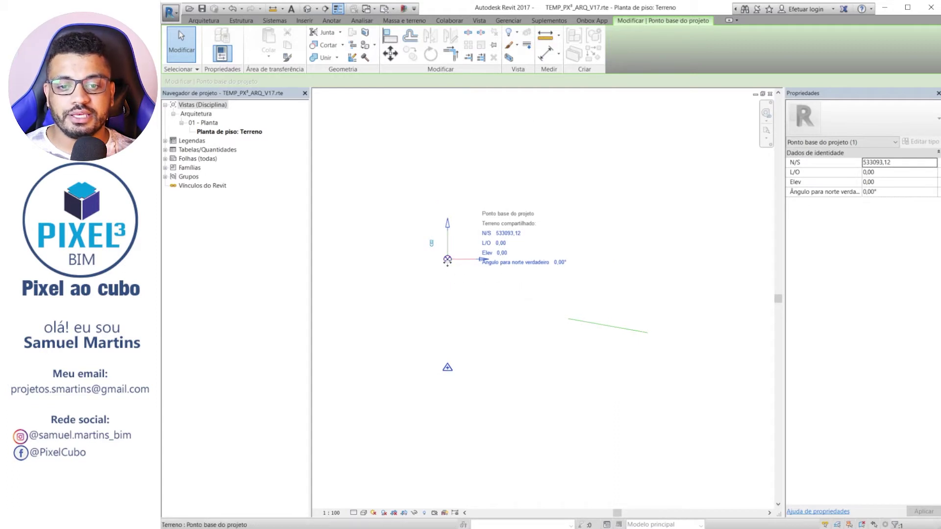
drag(447, 260, 543, 273)
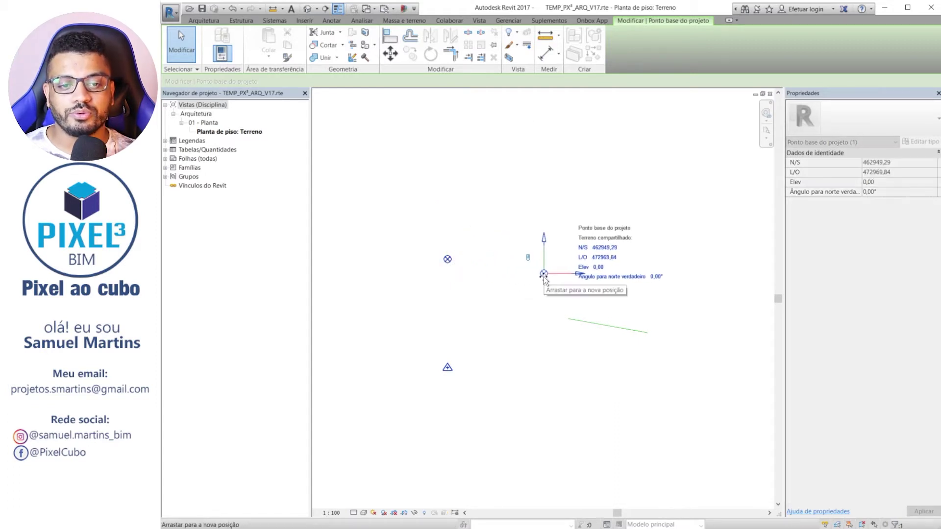
middle_drag(707, 359, 623, 340)
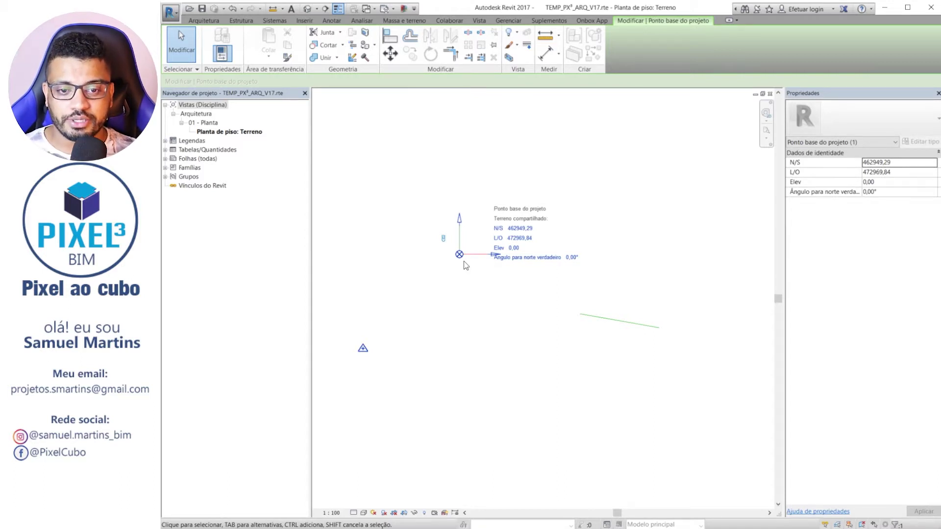
Step: Move the clipped project base point together with the model line to about N/S 398818, L/O 144296
drag(460, 255, 475, 175)
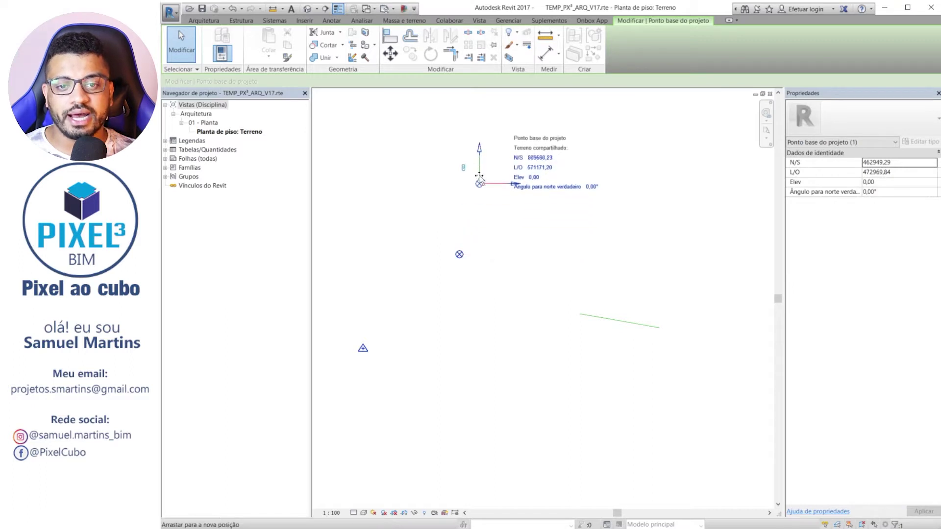
middle_drag(495, 240, 519, 277)
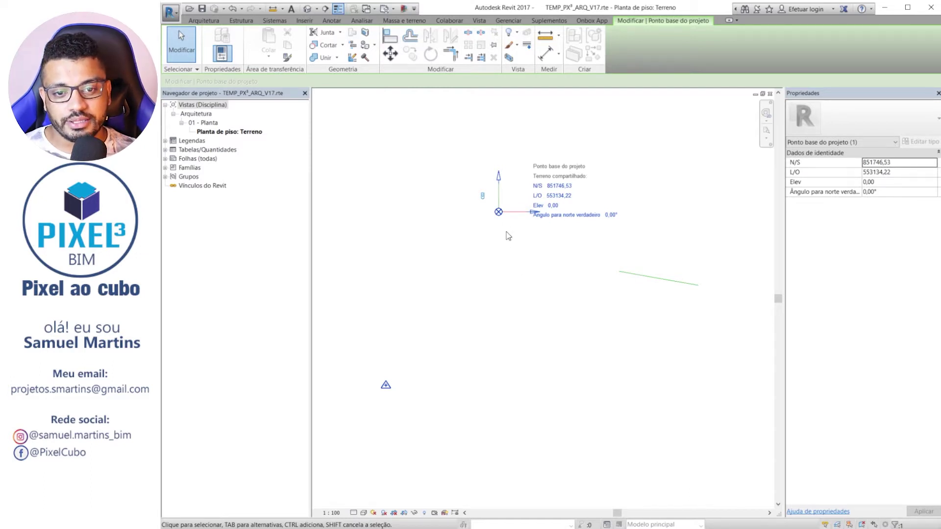
drag(500, 212, 415, 303)
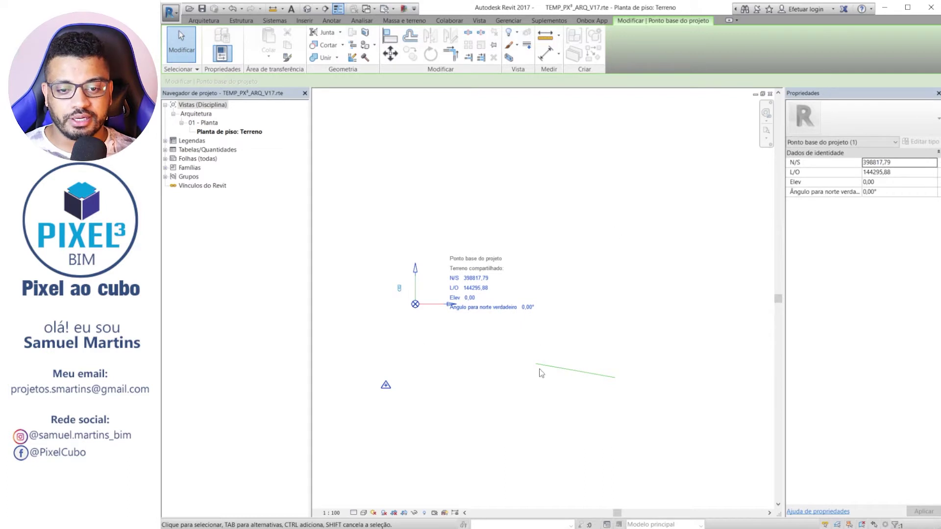
middle_drag(432, 357, 448, 359)
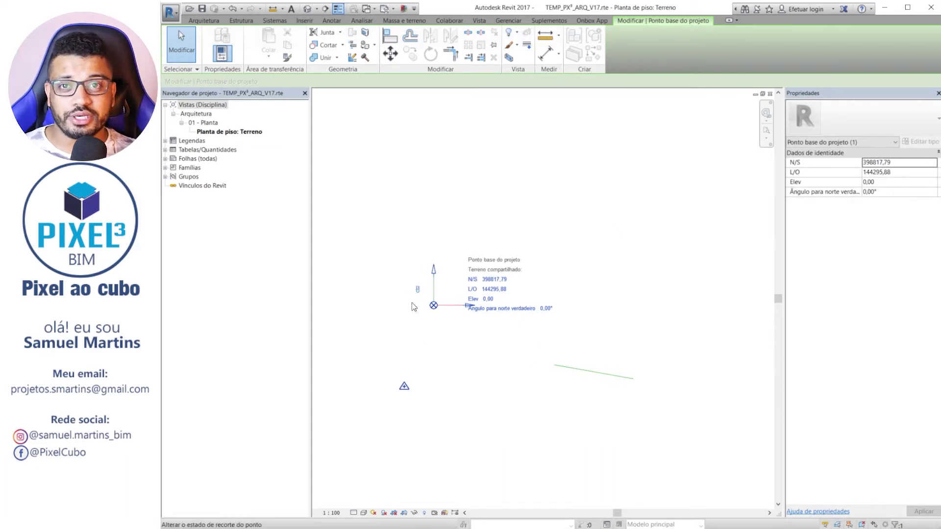
Step: Compare the coordinates of the survey point and the project base point by selecting each in turn
click(404, 387)
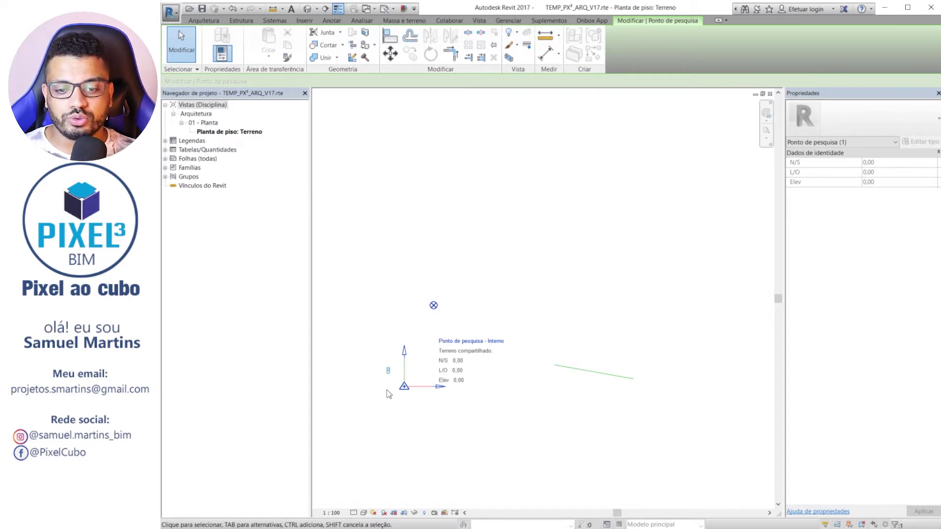
click(433, 304)
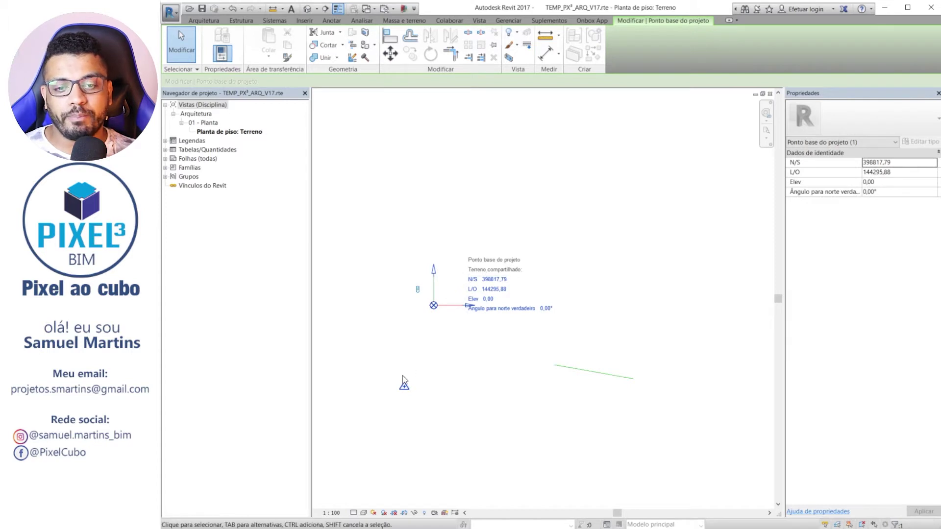
scroll(377, 318, up, 2)
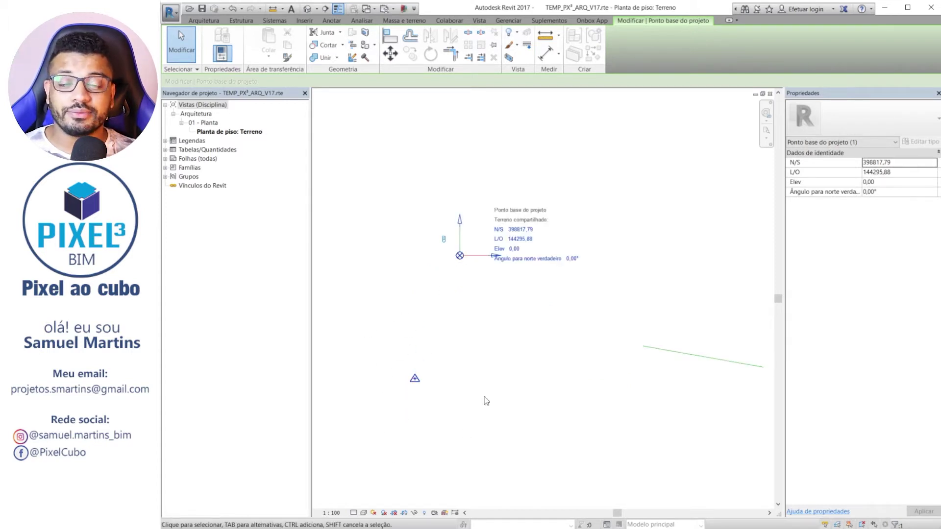
key(Escape)
click(414, 378)
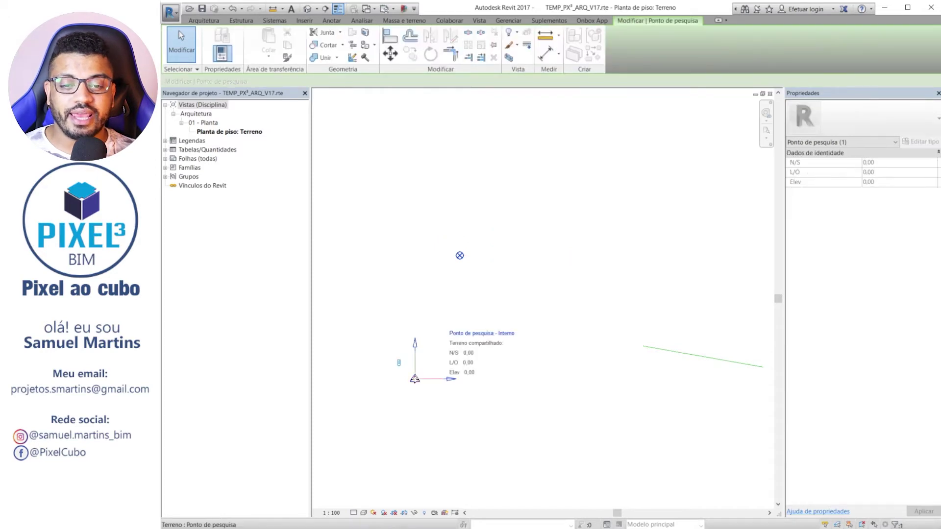
click(531, 422)
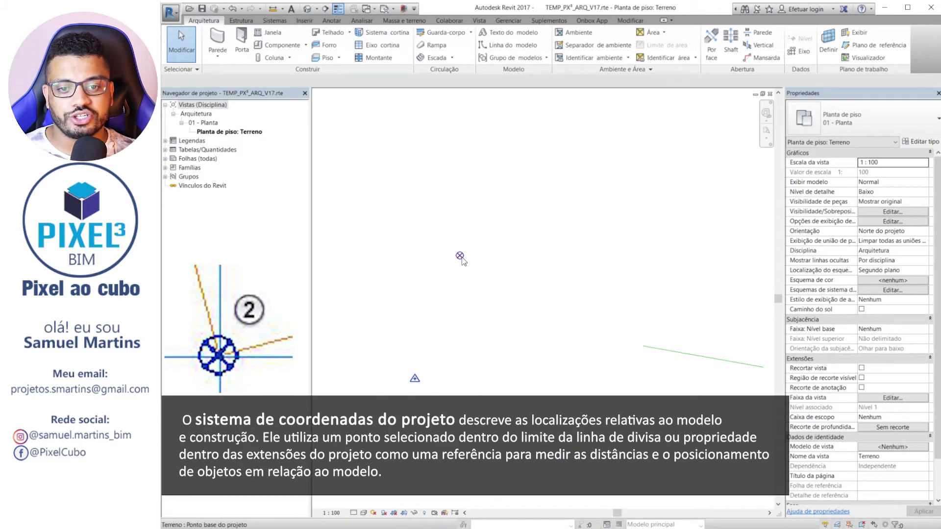
click(460, 255)
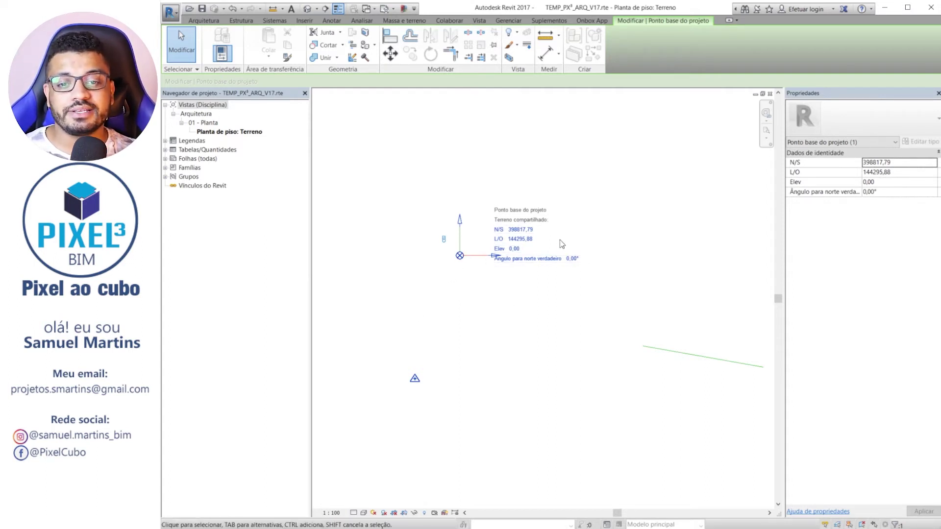
Step: Unclip the survey point and move it northeast of the project base point, to about N/S 618017, L/O 258276
click(414, 378)
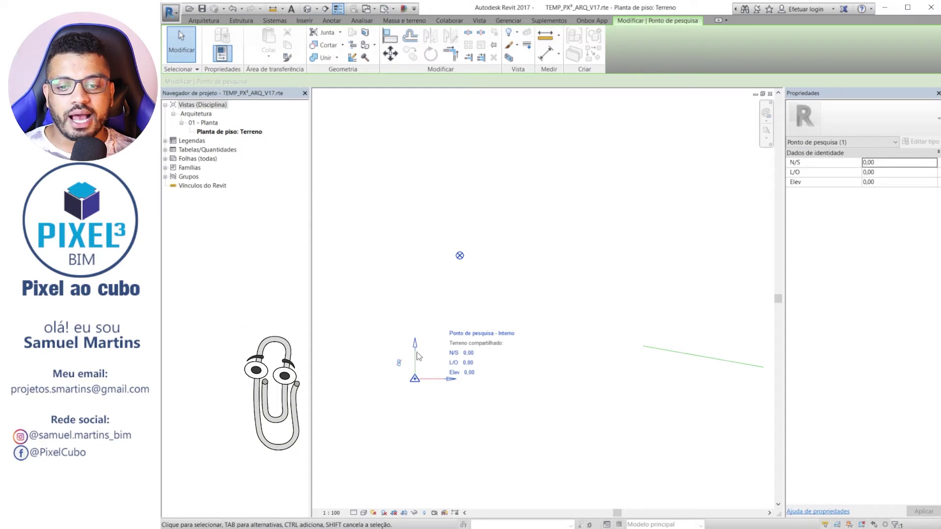
drag(416, 379, 495, 189)
Step: Check the coordinates of the project base point and the unclipped survey point by selecting them alternately
click(460, 255)
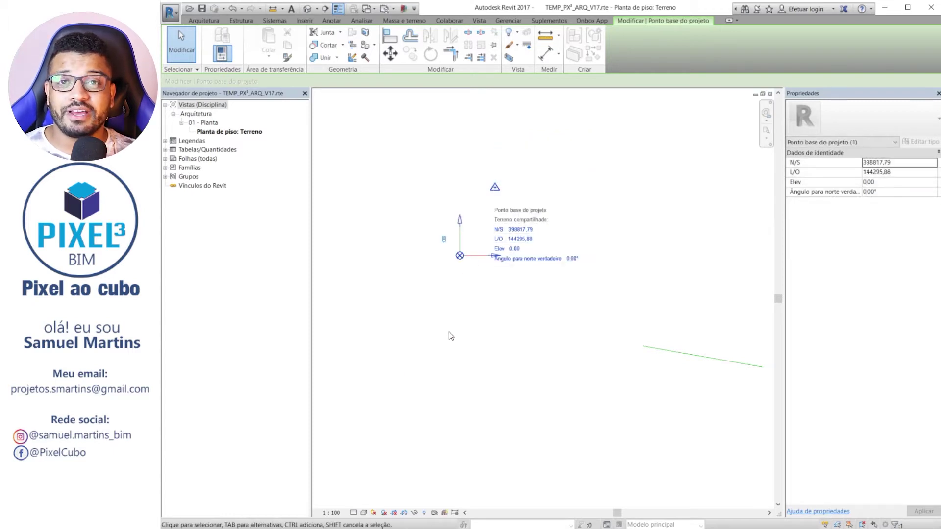
click(515, 184)
click(495, 187)
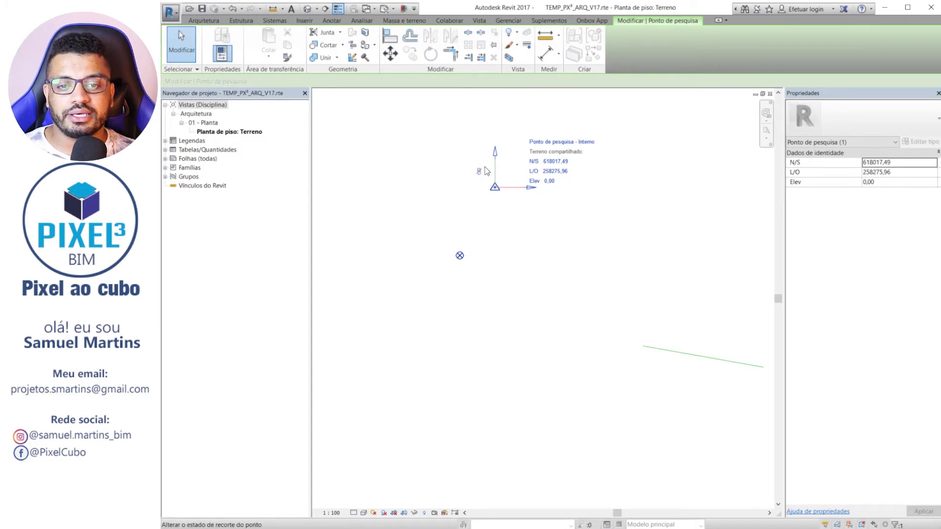
click(459, 254)
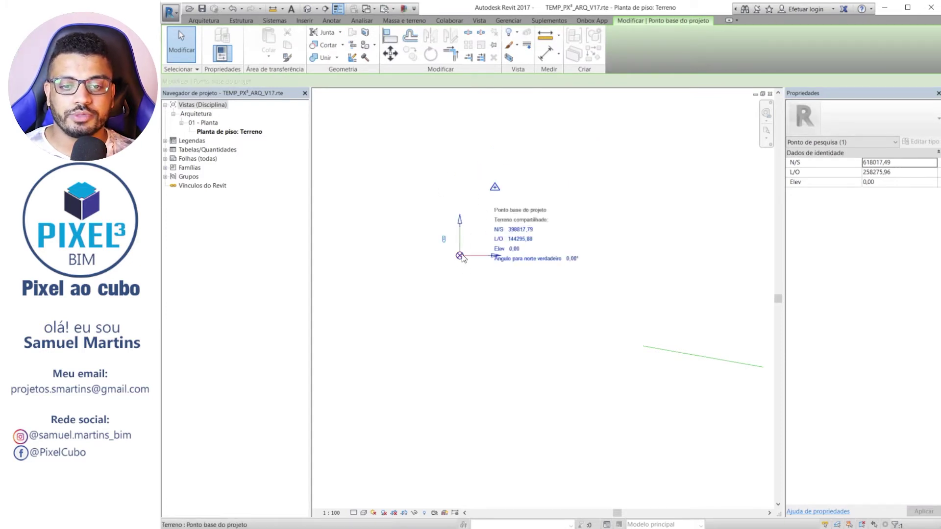
Step: Unclip the project base point and move it southwest to about N/S 101010, L/O 15158
click(495, 181)
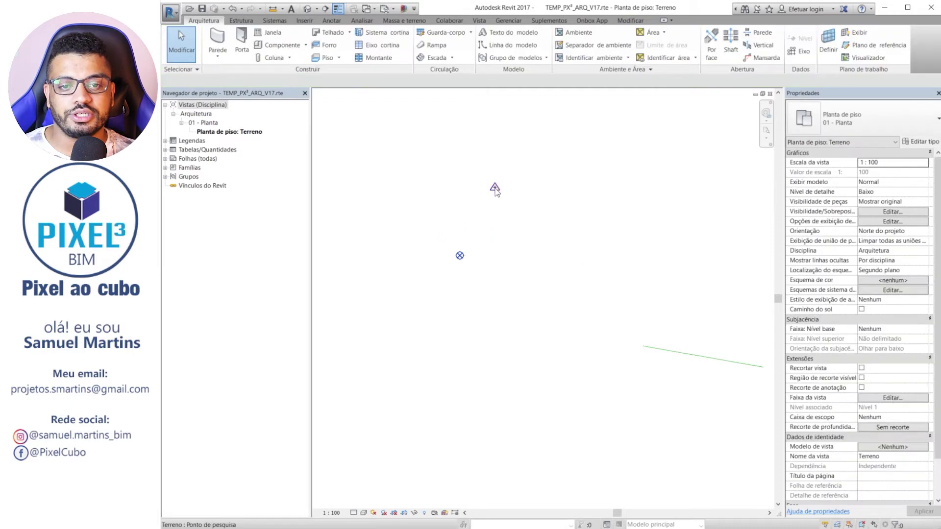
click(495, 187)
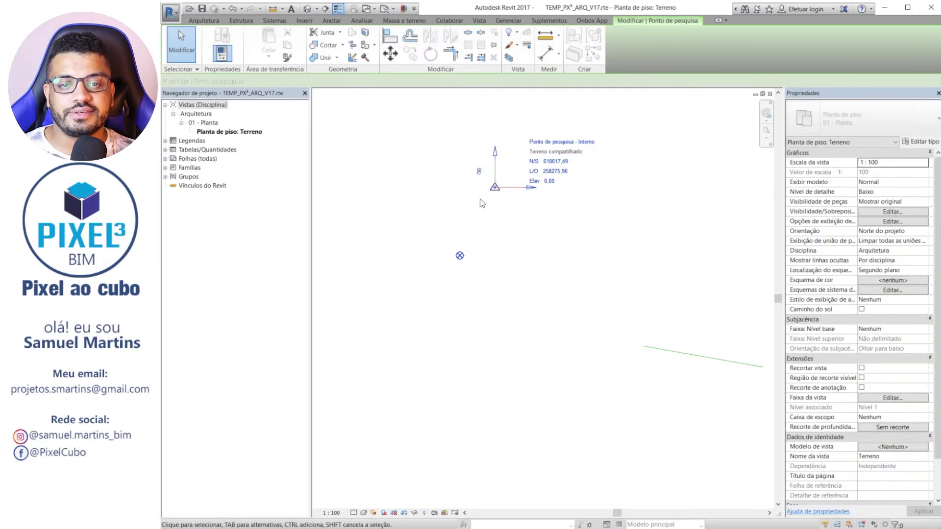
click(459, 255)
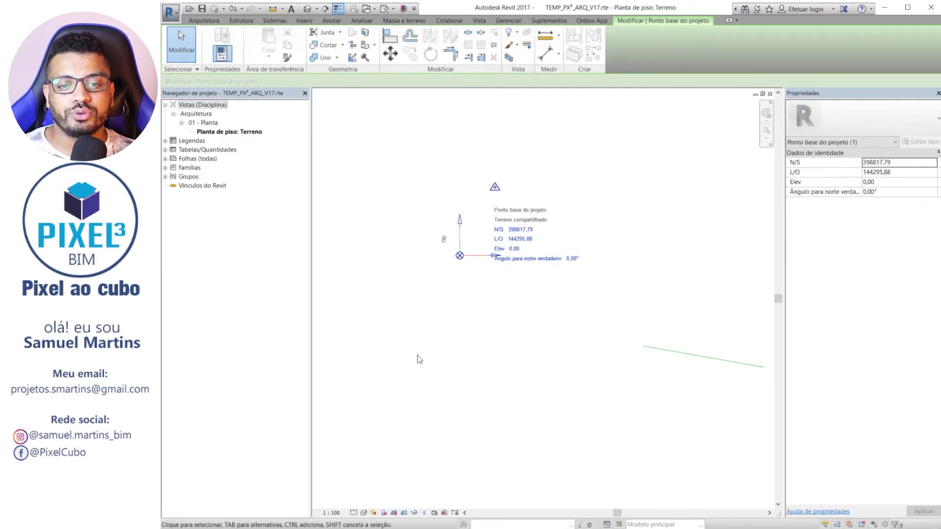
drag(459, 256, 420, 352)
Step: Set the unclipped project base point's N/S and L/O coordinates to 0
click(477, 323)
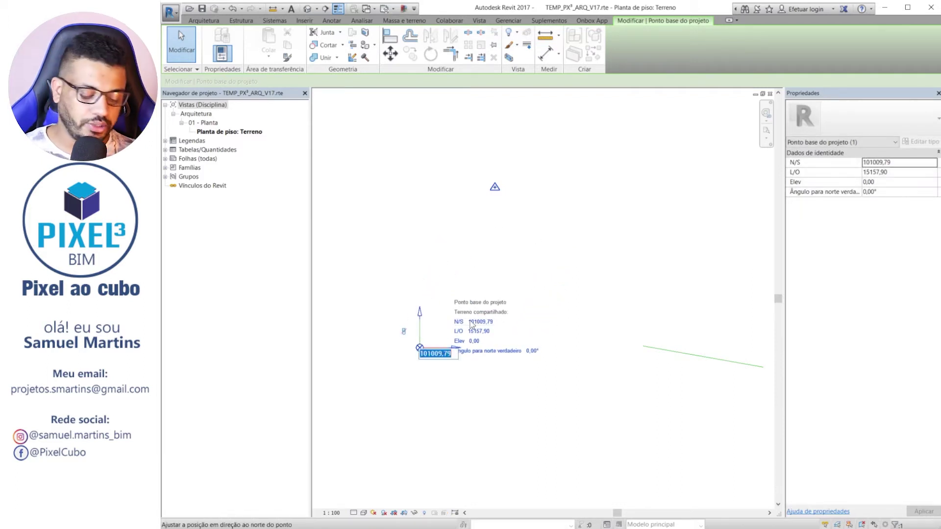
text(0,0)
key(Return)
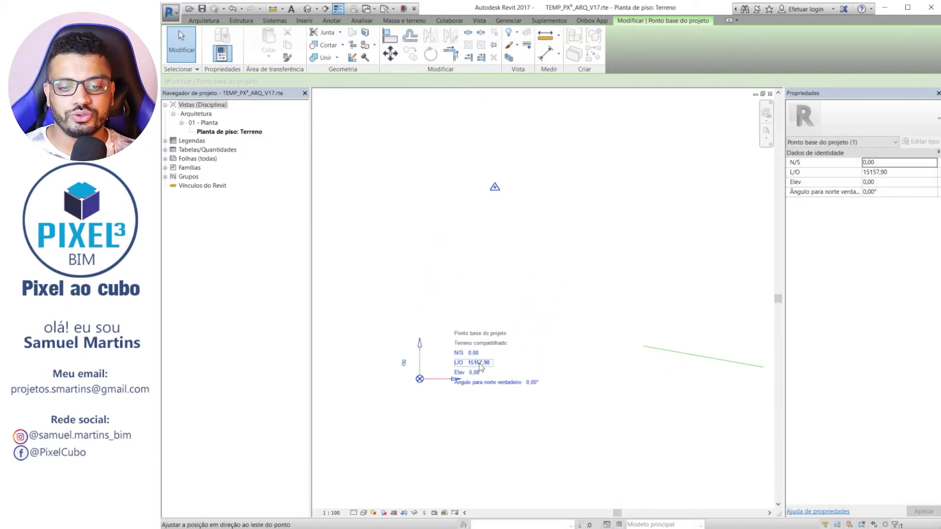
click(480, 364)
text(0)
key(Return)
click(494, 418)
Step: Compare the coordinates of the survey point and the project base point, and clip the project base point again
click(495, 187)
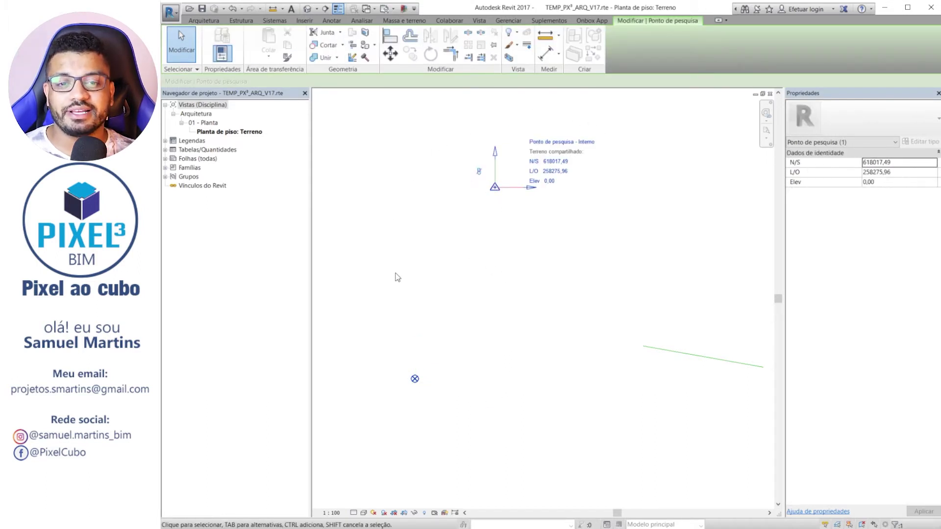
middle_drag(408, 309, 422, 299)
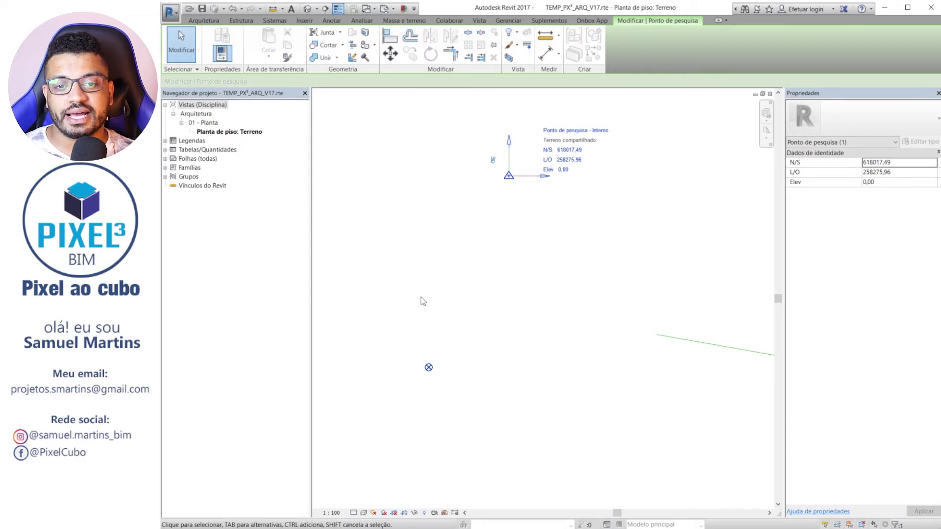
key(Escape)
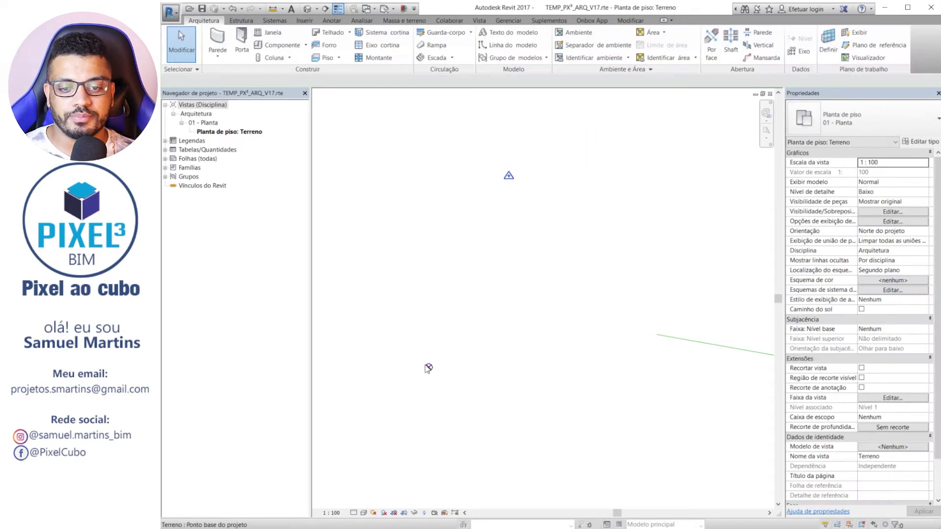
click(429, 368)
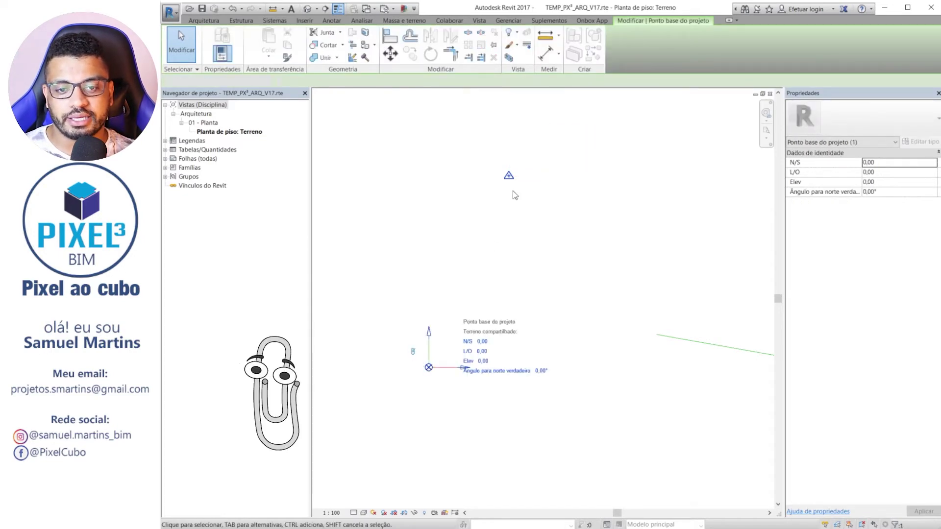
key(Escape)
Step: Move the unclipped survey point closer to the project base point, to about N/S 210838, L/O 118596, and check the base point's coordinates
click(508, 175)
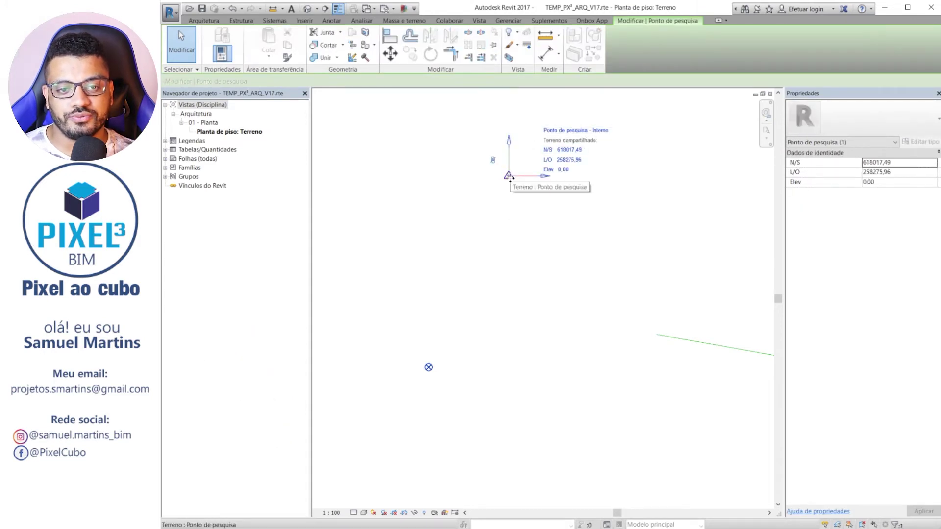
drag(508, 175, 465, 302)
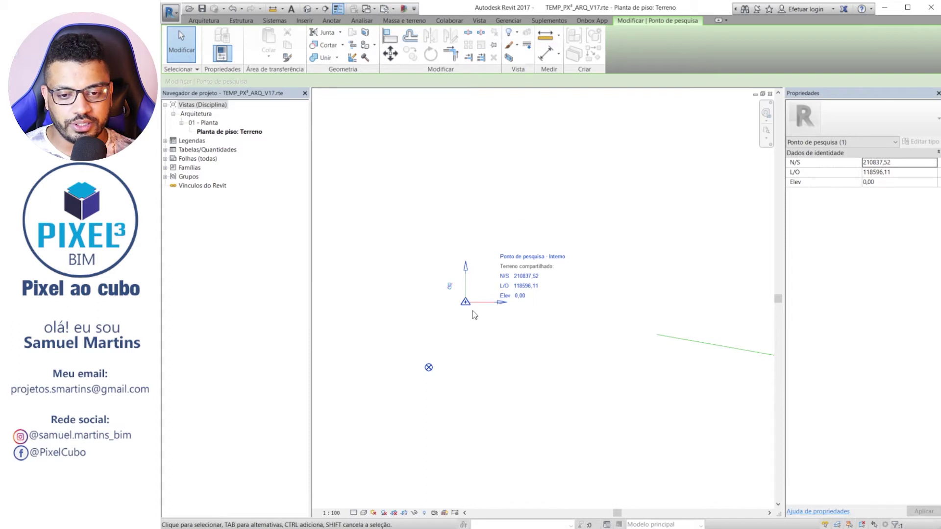
click(429, 368)
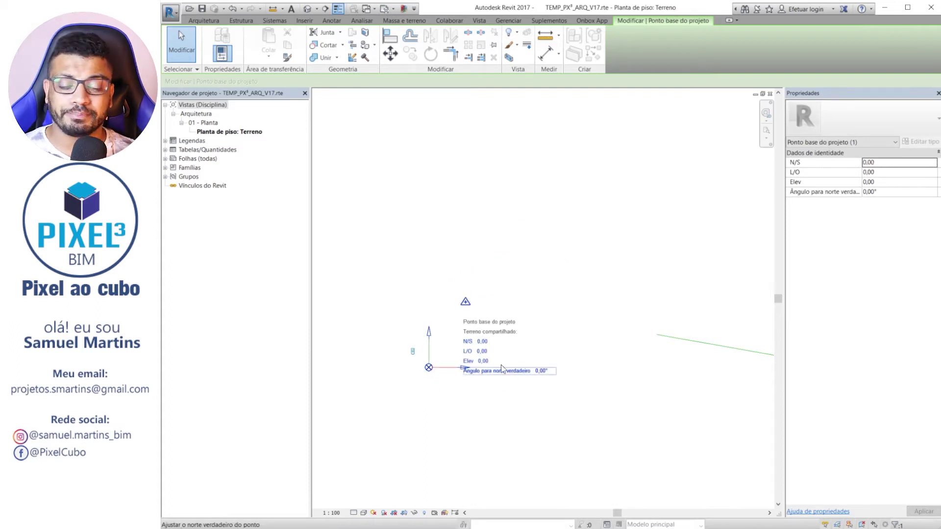
Step: Clip the survey point and move it exactly onto the project base point
click(466, 300)
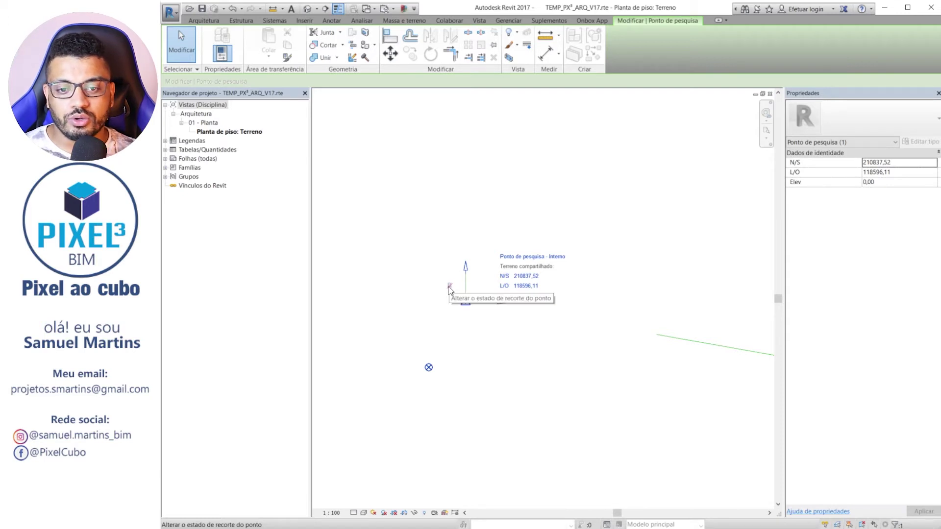
click(450, 287)
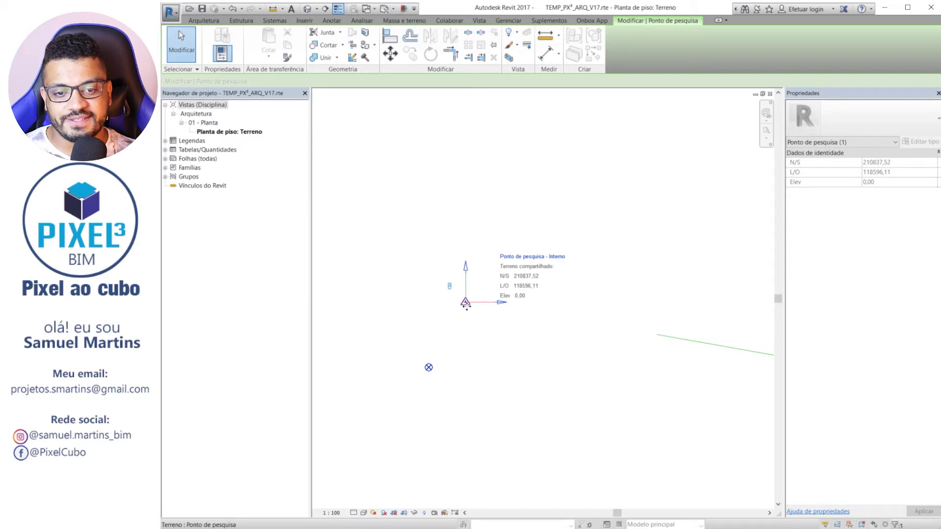
drag(466, 304, 435, 368)
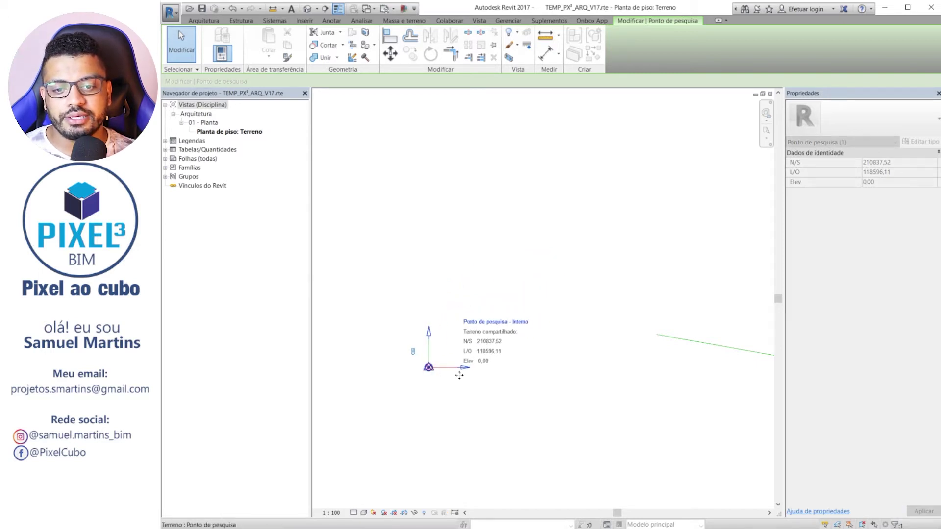
Step: Select the project base point overlapped by the survey point and set its N/S coordinate to 0
scroll(432, 367, up, 4)
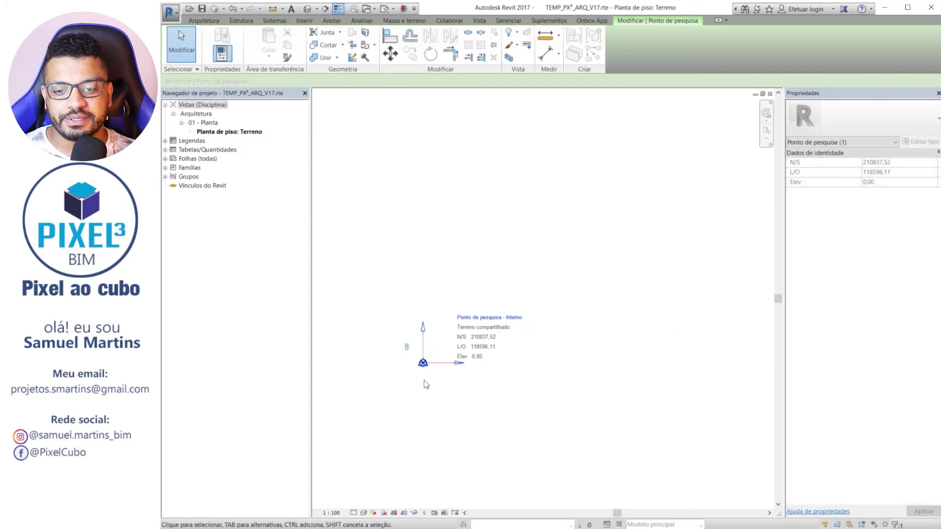
key(Tab)
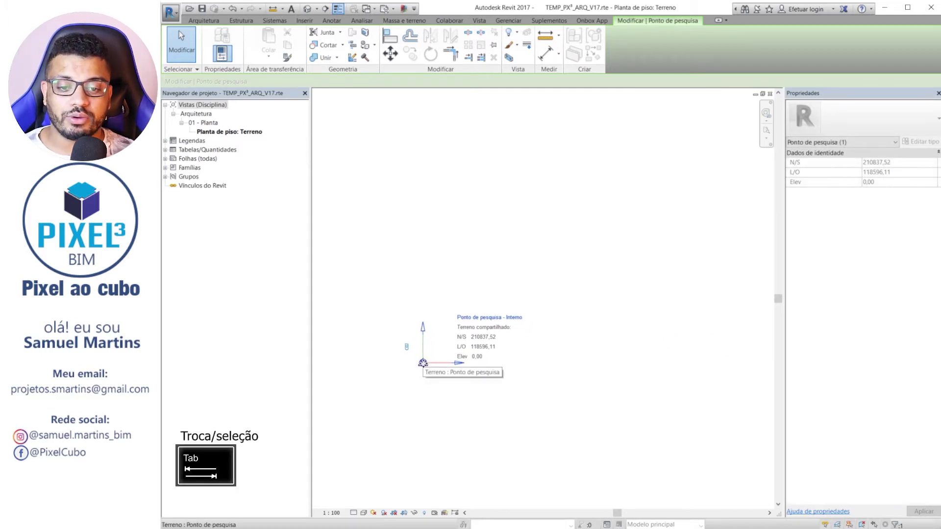
key(Tab)
click(423, 363)
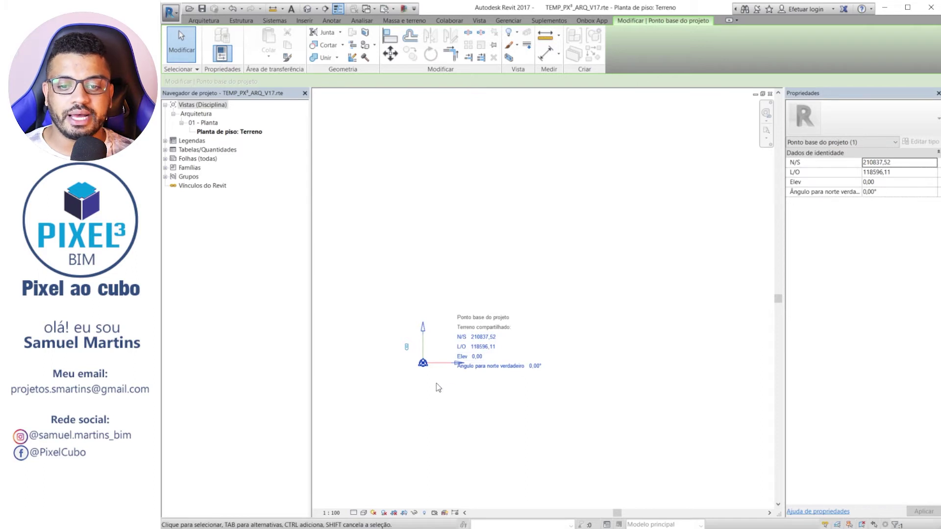
click(478, 338)
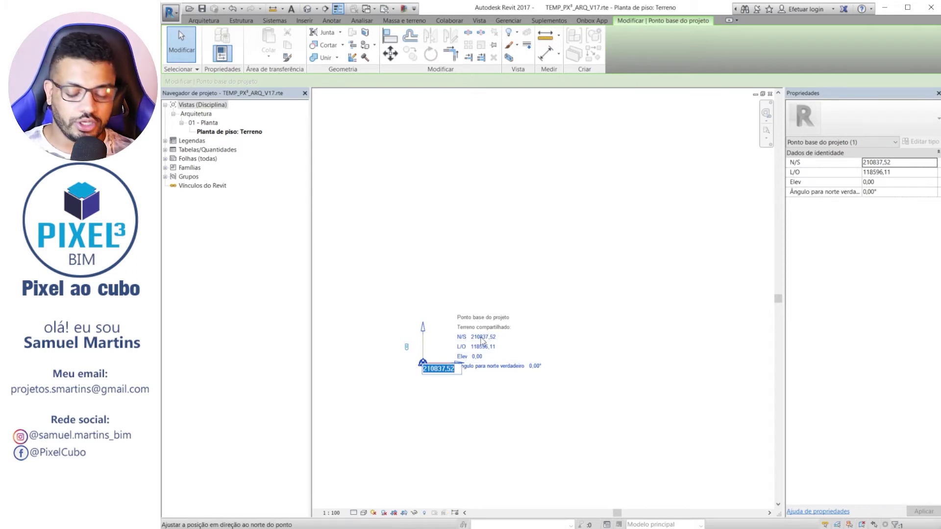
text(0)
key(Return)
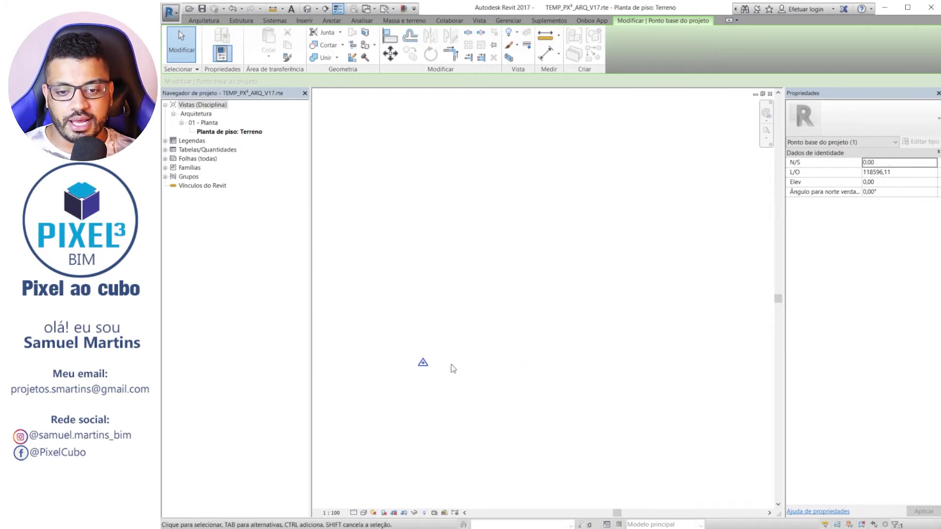
Step: Set the clipped project base point's L/O coordinate to 0
click(423, 363)
scroll(464, 404, up, 4)
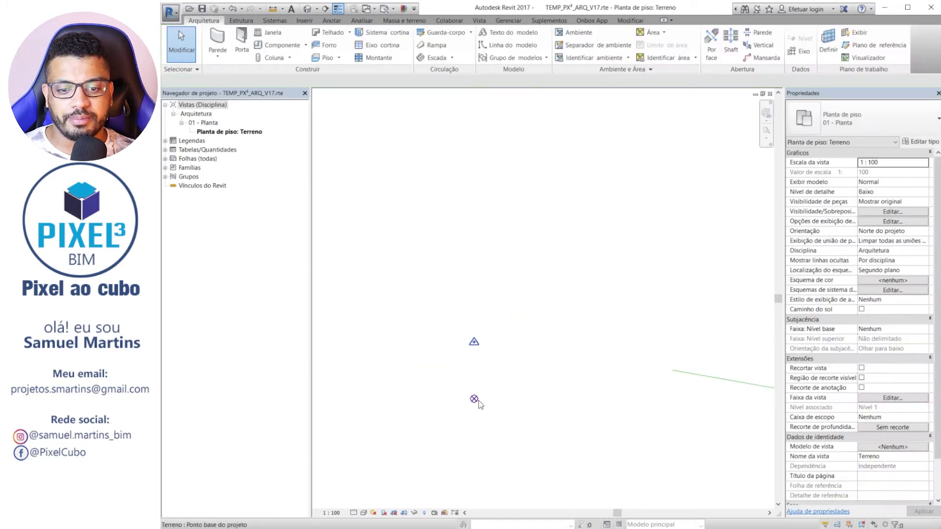
click(475, 400)
click(528, 373)
click(538, 379)
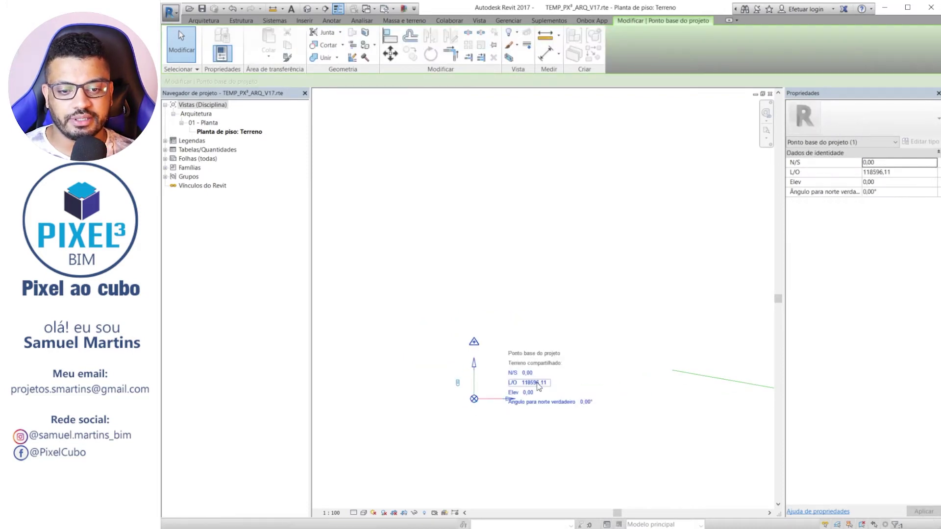
text(0)
key(Return)
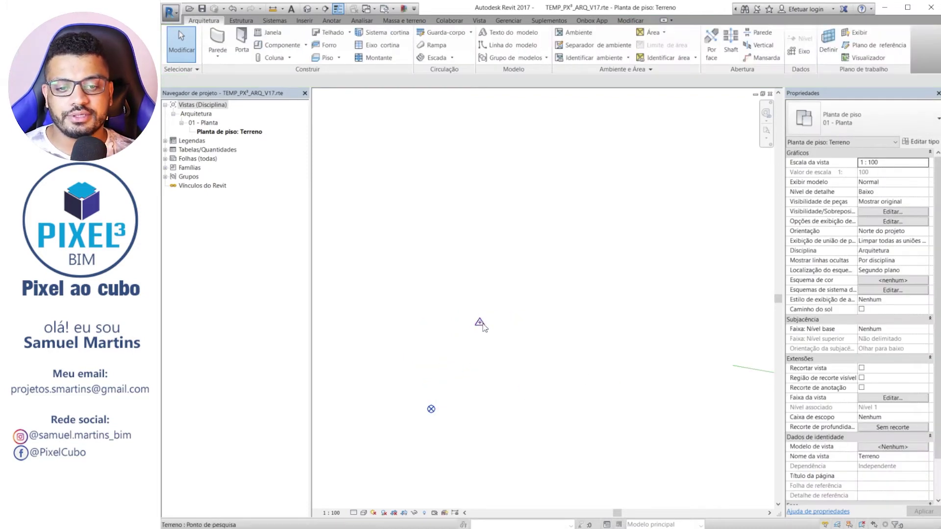
Step: Check the coordinates of the clipped survey point and of the project base point by selecting each
click(480, 324)
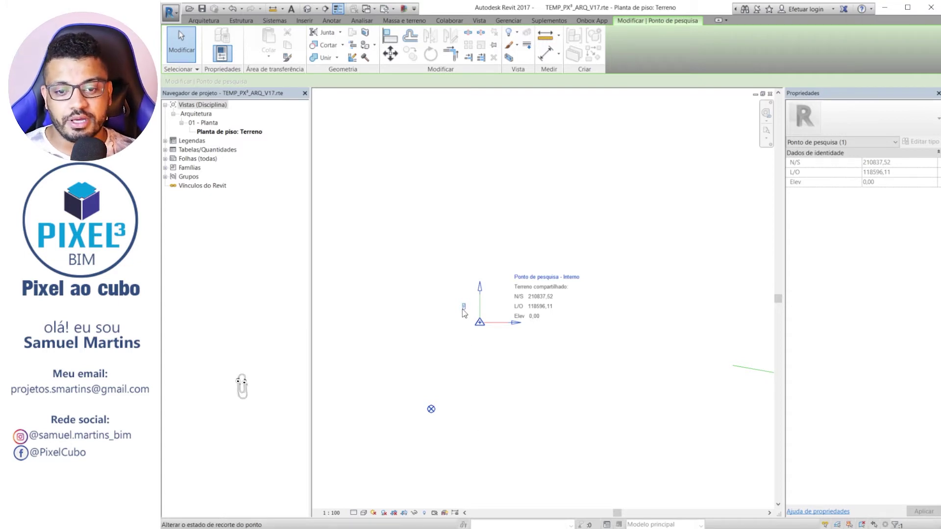
click(475, 442)
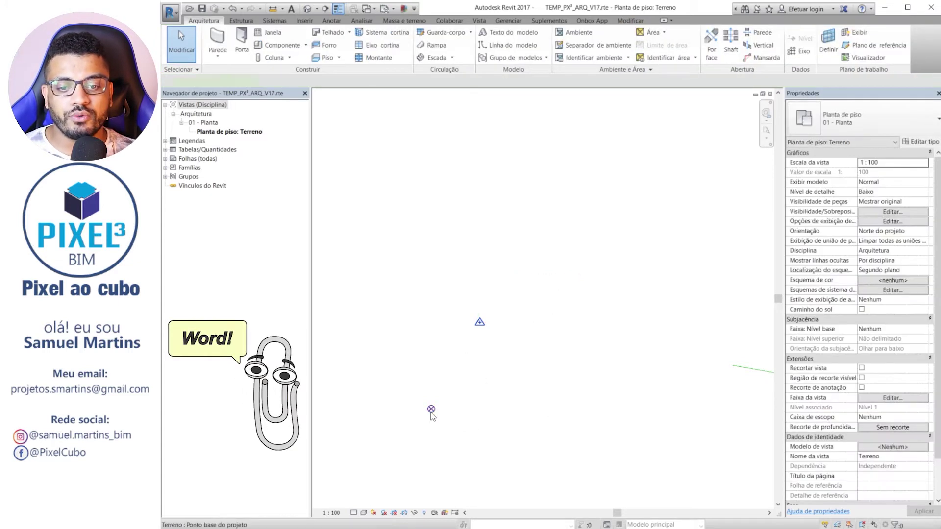
click(431, 409)
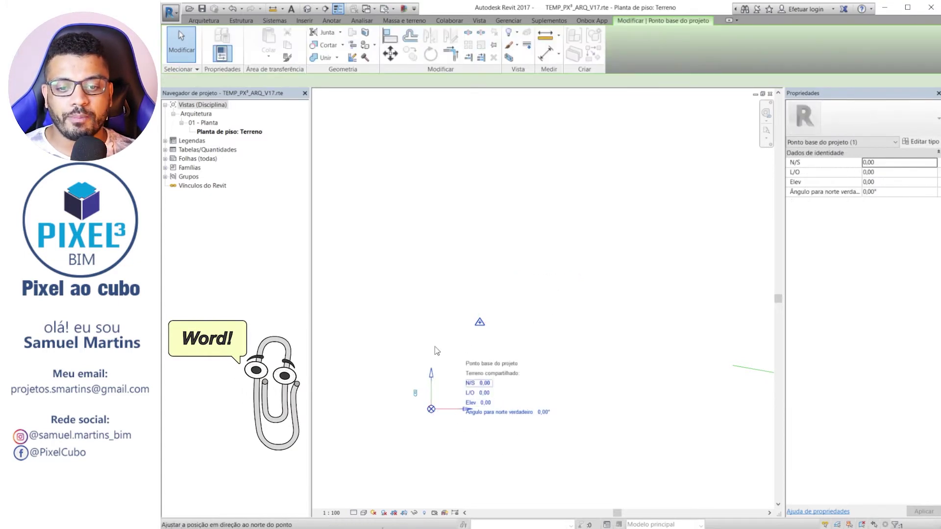
click(558, 336)
Step: Unclip the survey point and set its N/S coordinate to 10
click(480, 323)
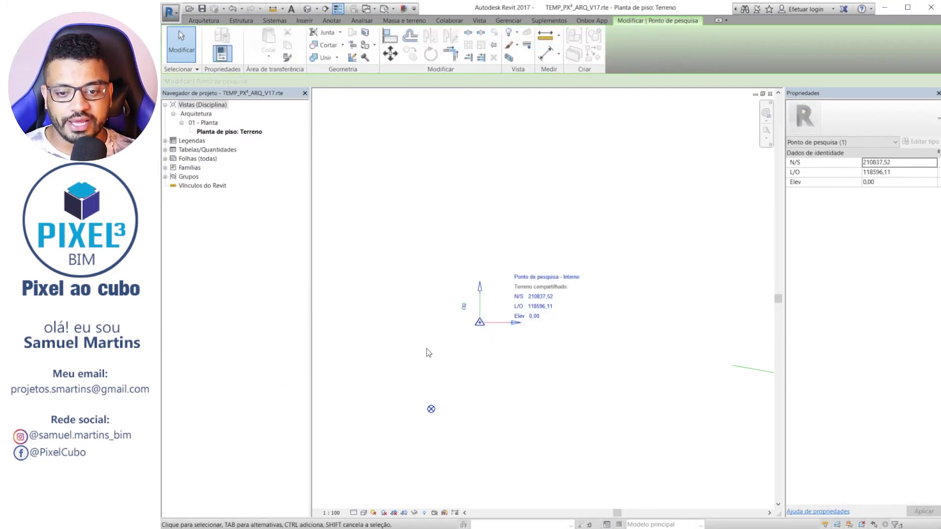
click(541, 297)
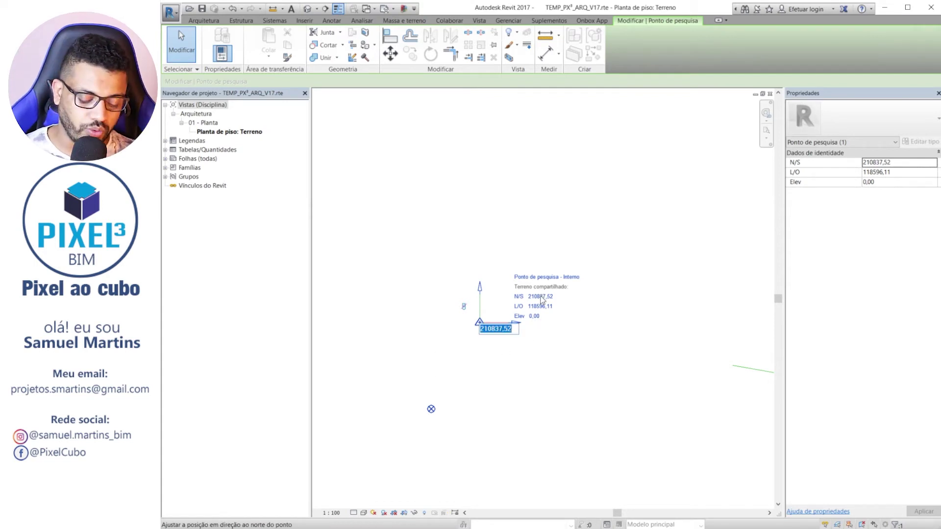
text(10)
key(Return)
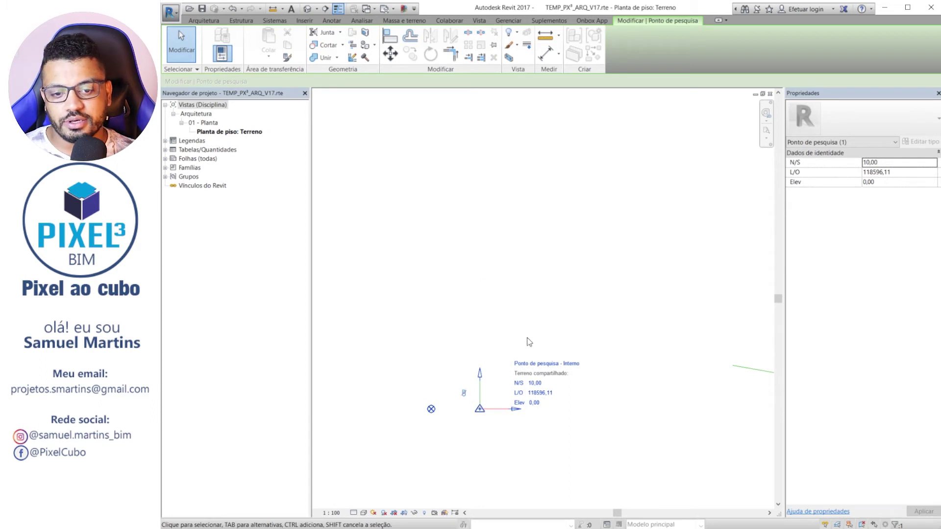
Step: Set the survey point's N/S and L/O coordinates to 0 so it coincides with the project base point
click(537, 384)
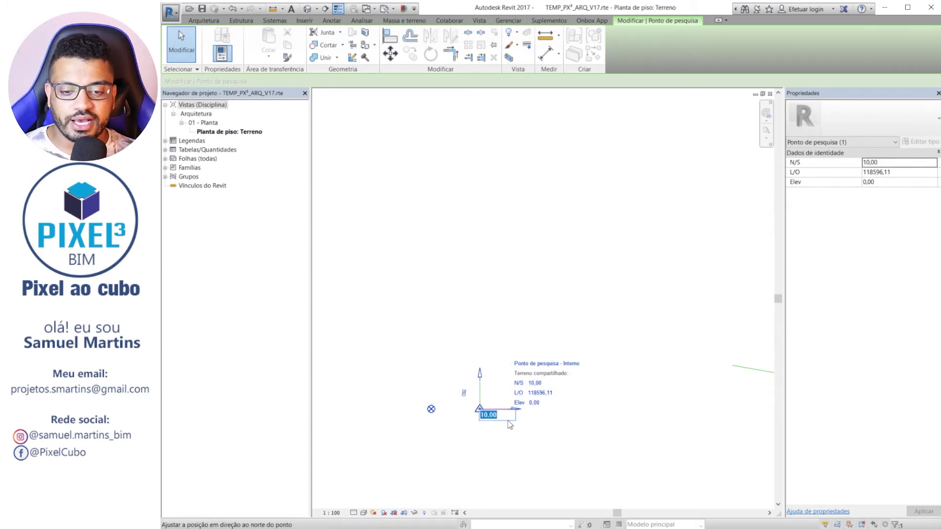
click(545, 395)
click(535, 383)
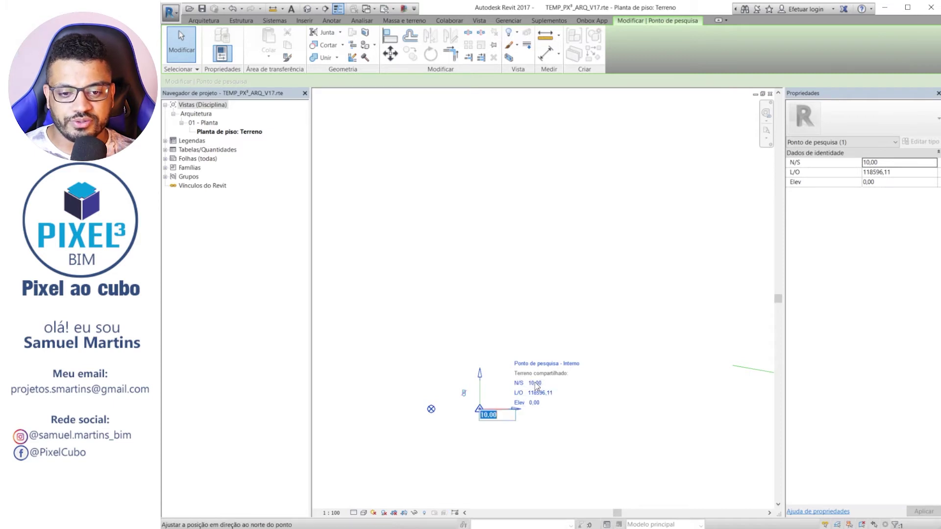
text(0)
click(542, 392)
text(0)
key(Return)
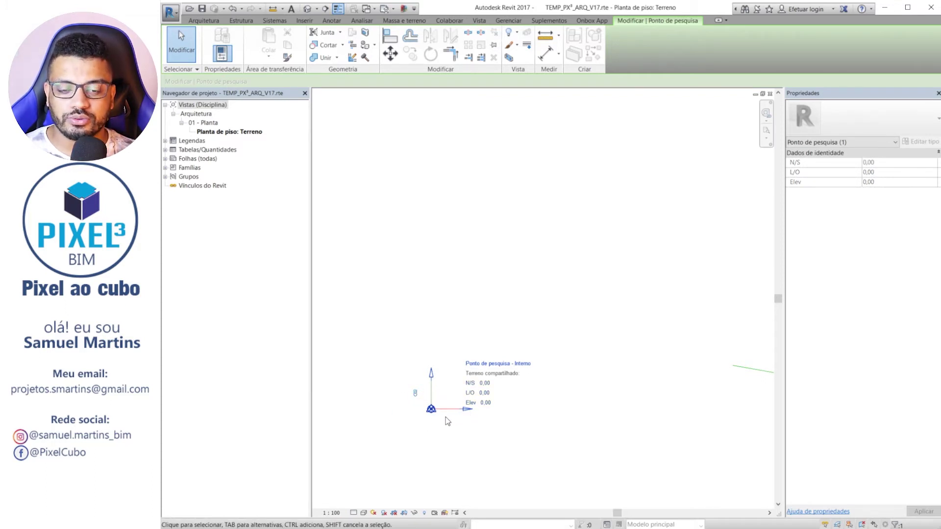
Step: Undo a trial move of the clipped survey point, about 186326 north of the project base point, and unclip the survey point
drag(432, 376, 432, 300)
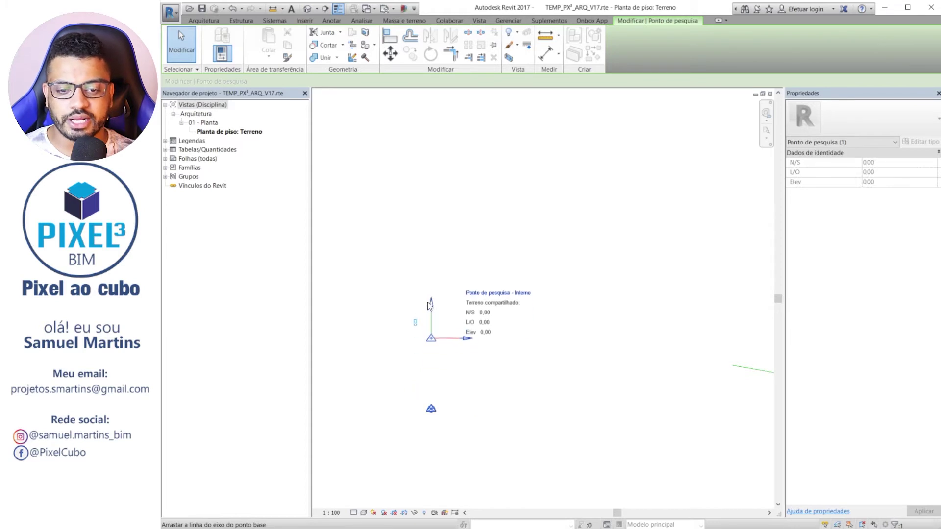
key(ctrl+z)
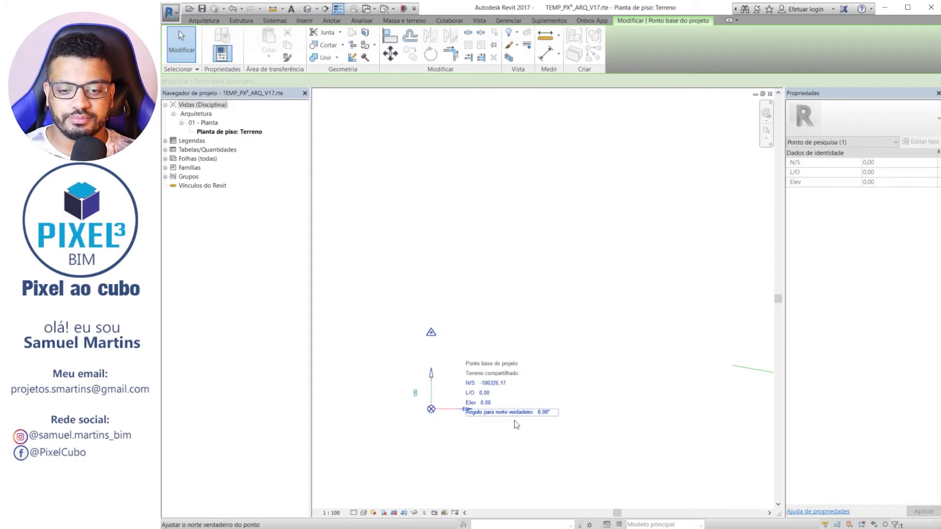
click(415, 392)
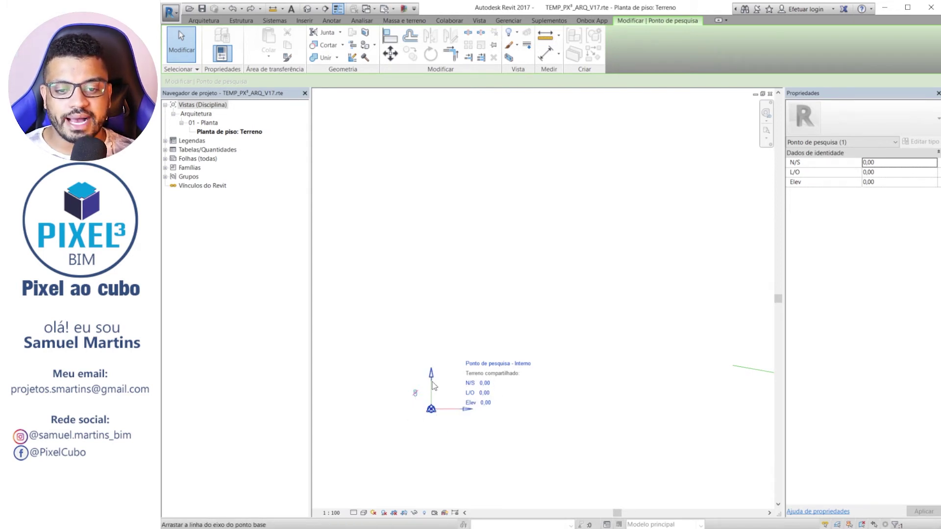
Step: Move the unclipped survey point about 225186 north of the project base point and check the base point's coordinates
drag(435, 382, 438, 290)
click(483, 395)
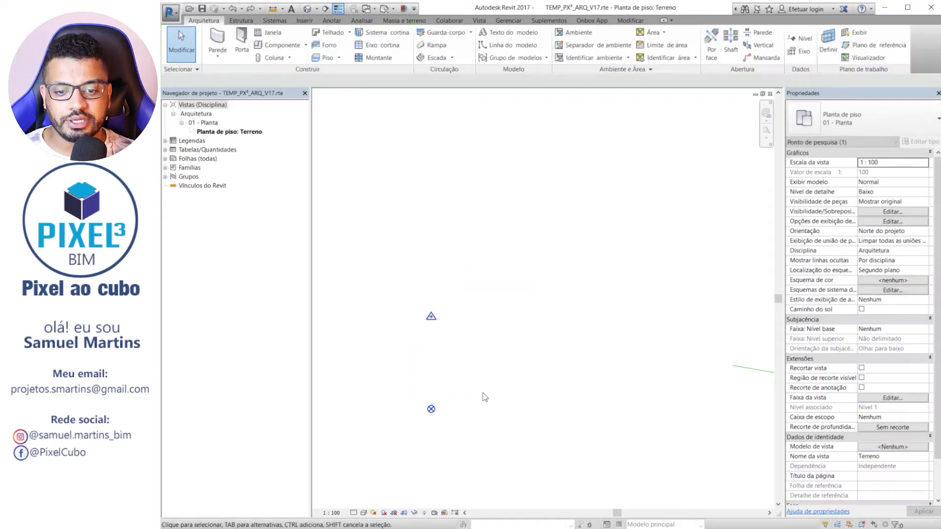
click(431, 410)
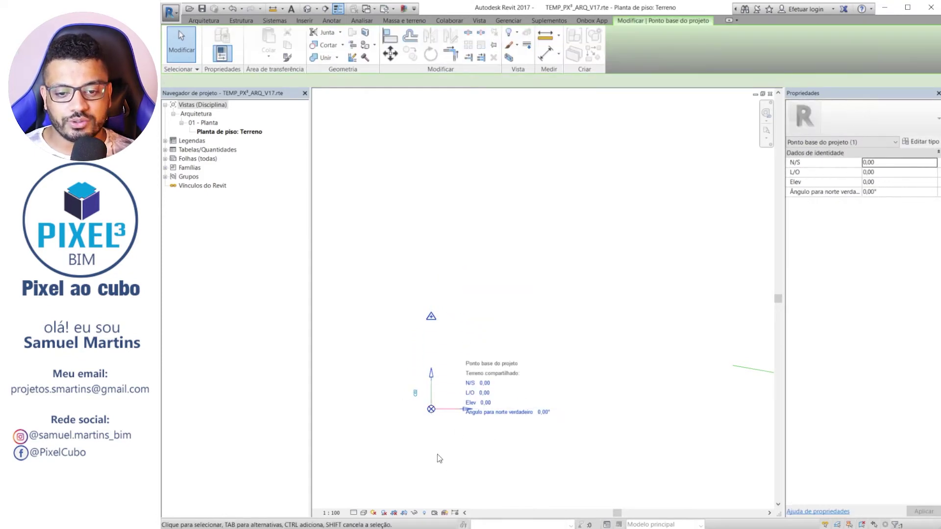
click(529, 288)
Step: Set the unclipped survey point's N/S coordinate to 1000
click(431, 316)
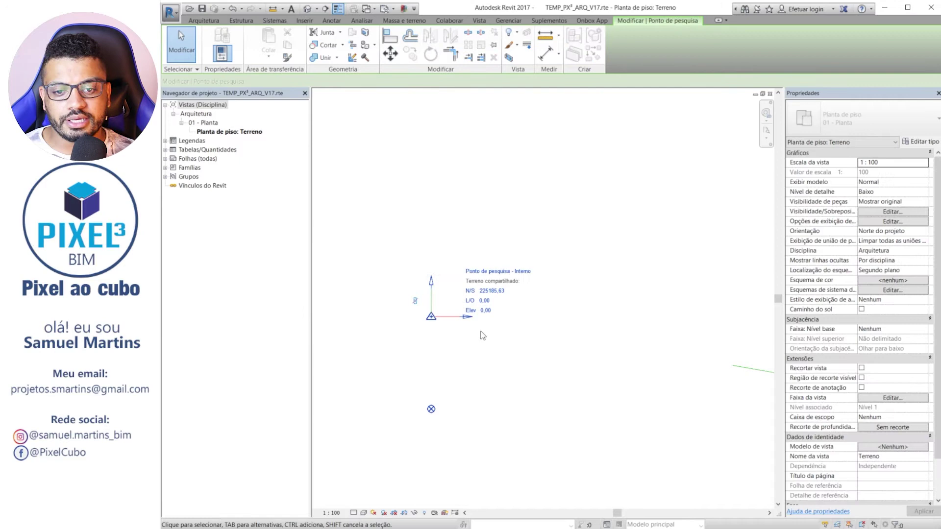
click(491, 292)
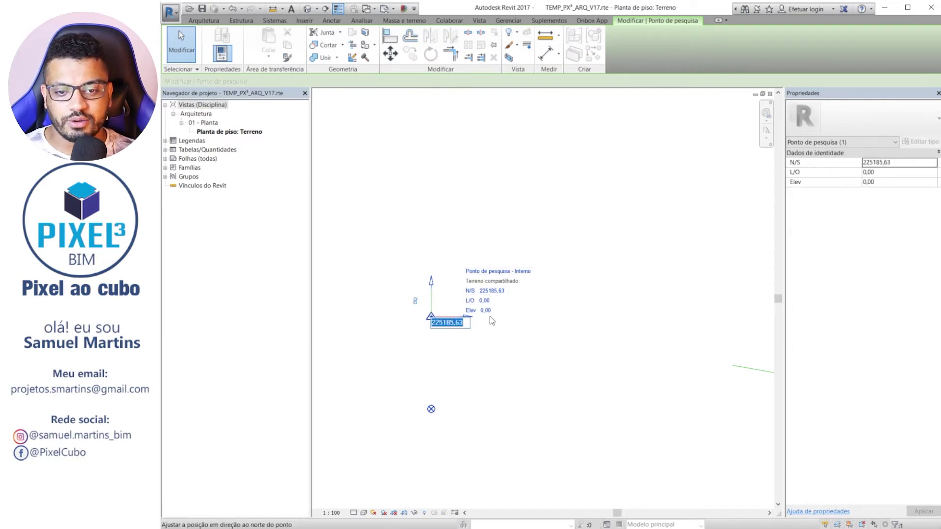
text(10)
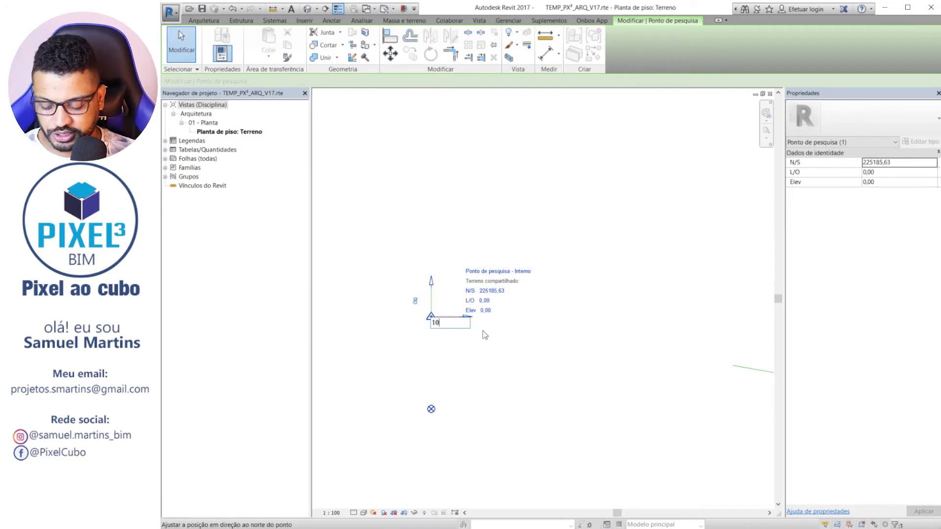
text(00)
key(Return)
scroll(424, 410, up, 8)
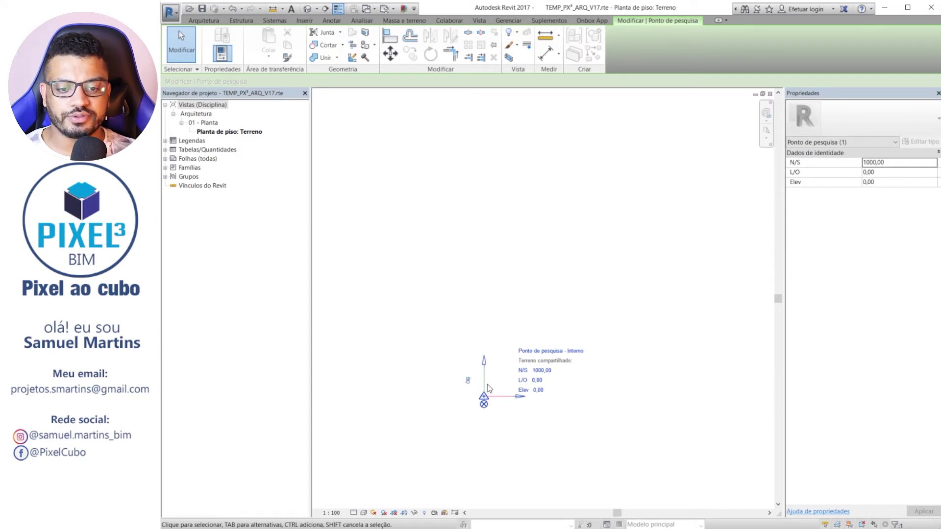
scroll(461, 432, up, 5)
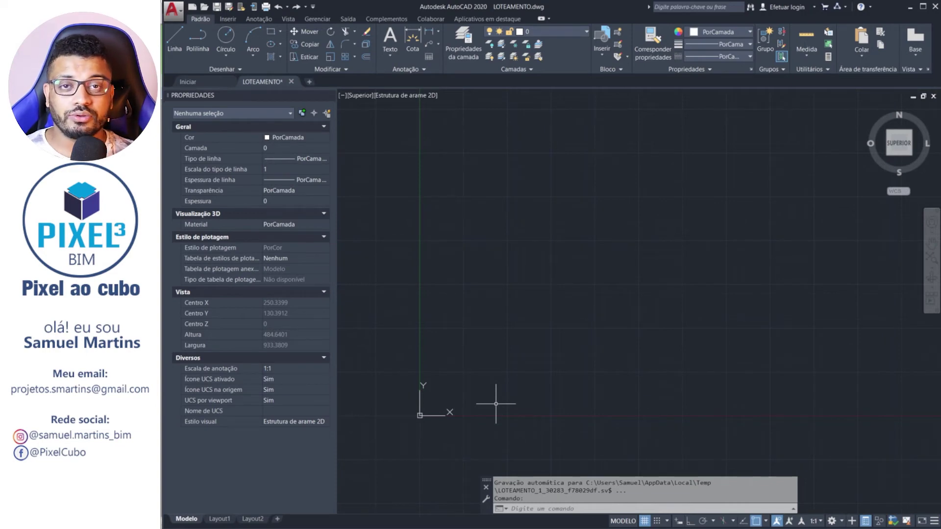
Step: In AutoCAD's LOTEAMENTO.dwg, draw a rectangle from corner 0,0,0 to opposite corner 10,40,0
click(272, 31)
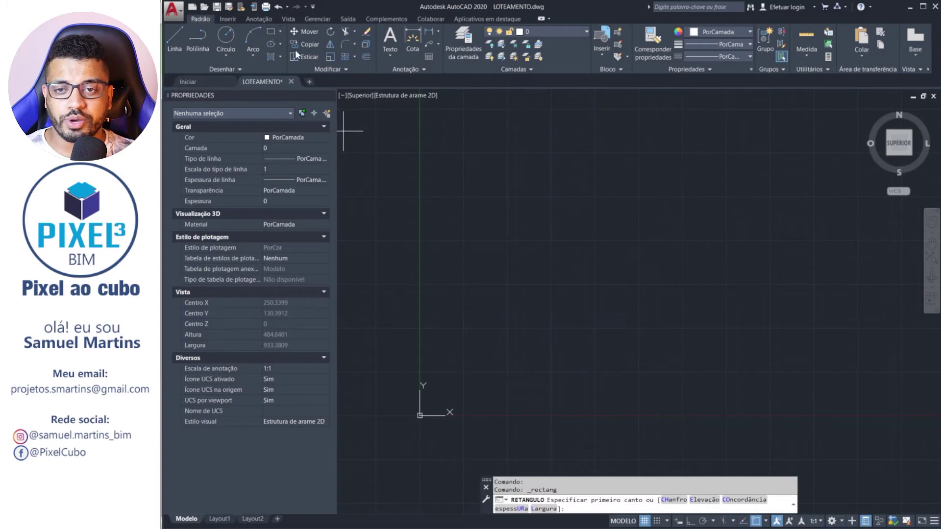
text(0,0,0)
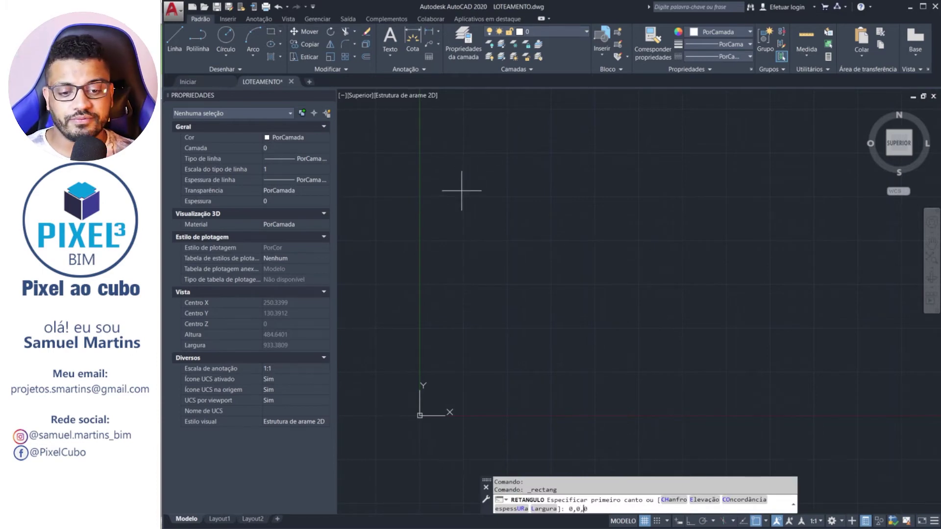
key(Return)
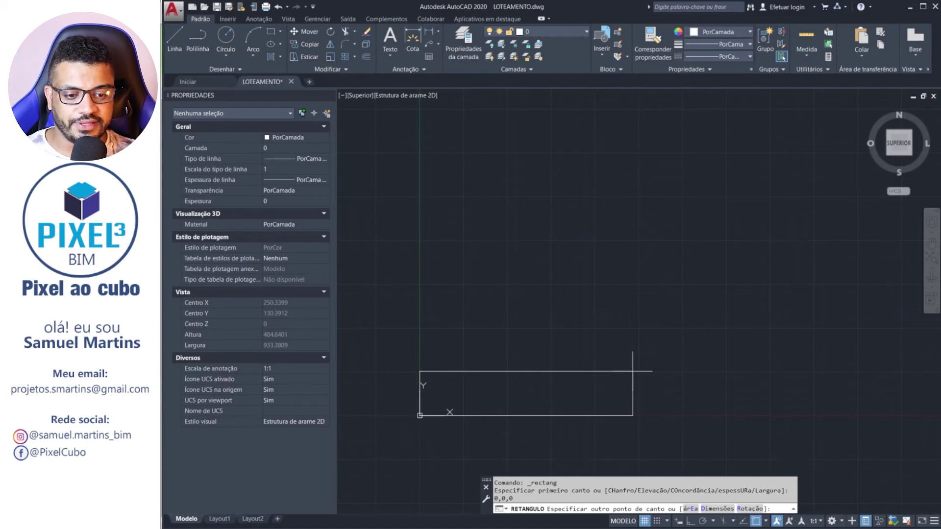
text(10,40,)
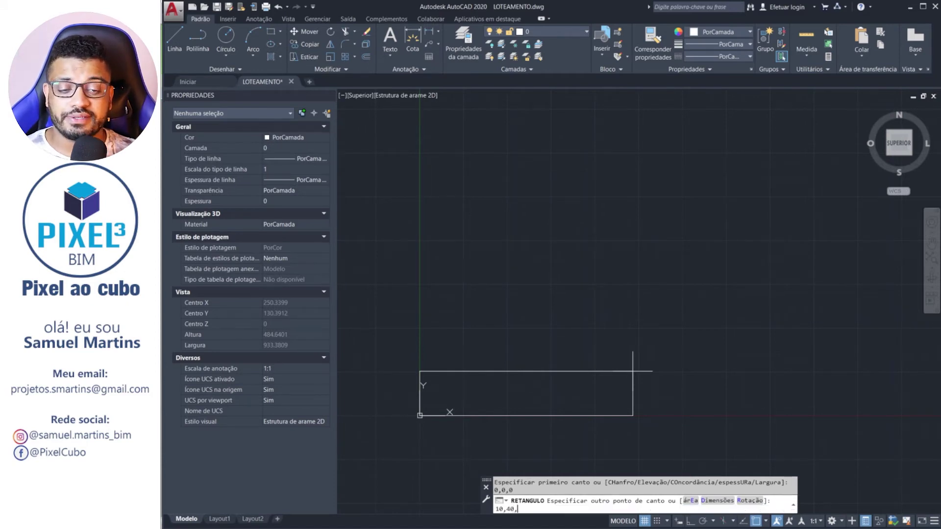
text(0)
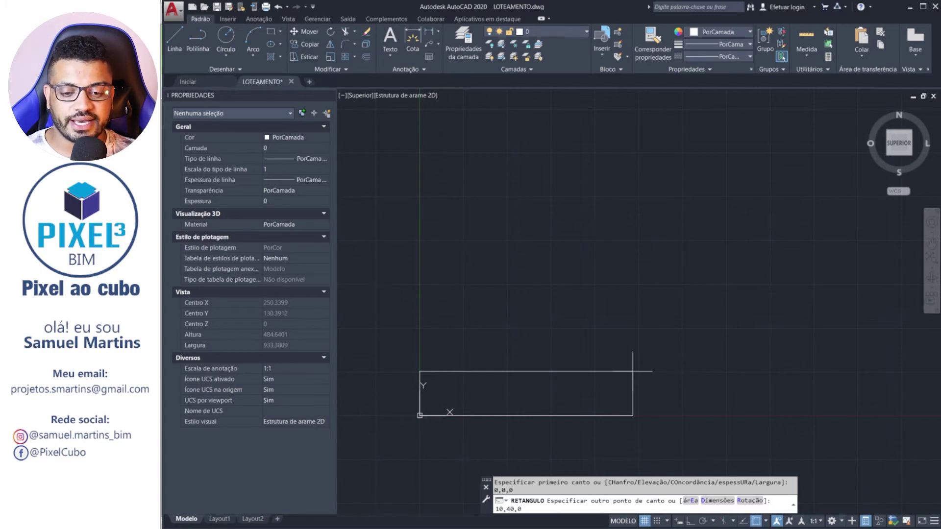
key(Return)
Step: Rotate the rectangle 90° clockwise about its lower-right corner with ortho mode on
scroll(368, 432, up, 8)
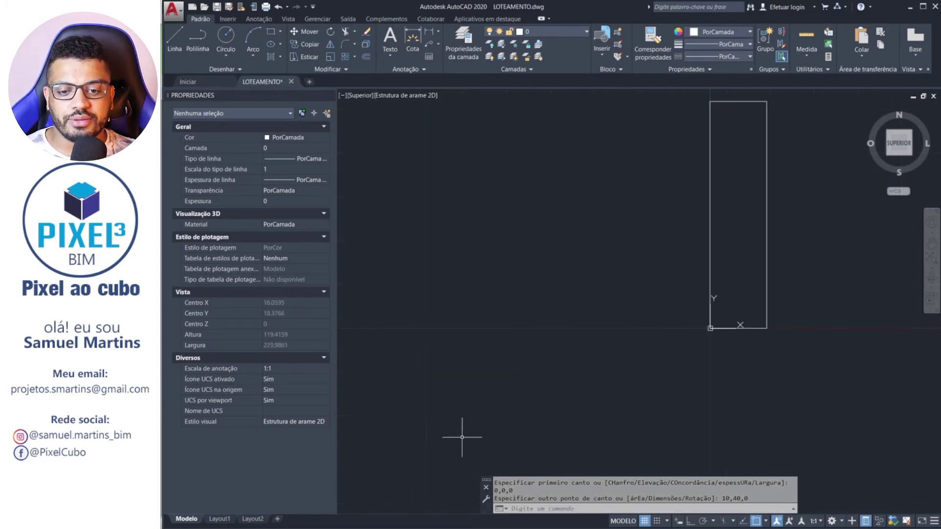
middle_drag(707, 297, 565, 315)
scroll(565, 315, down, 3)
click(716, 277)
click(579, 208)
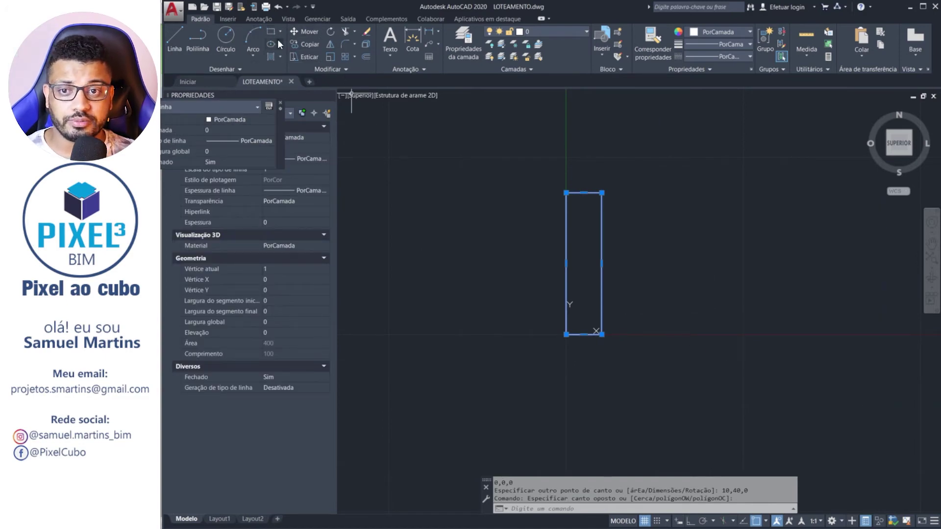
click(331, 33)
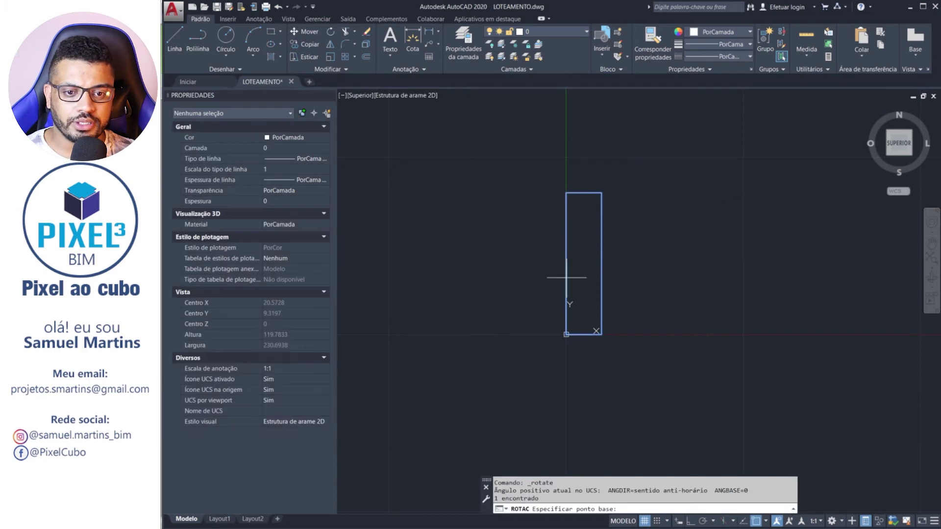
click(594, 333)
key(F8)
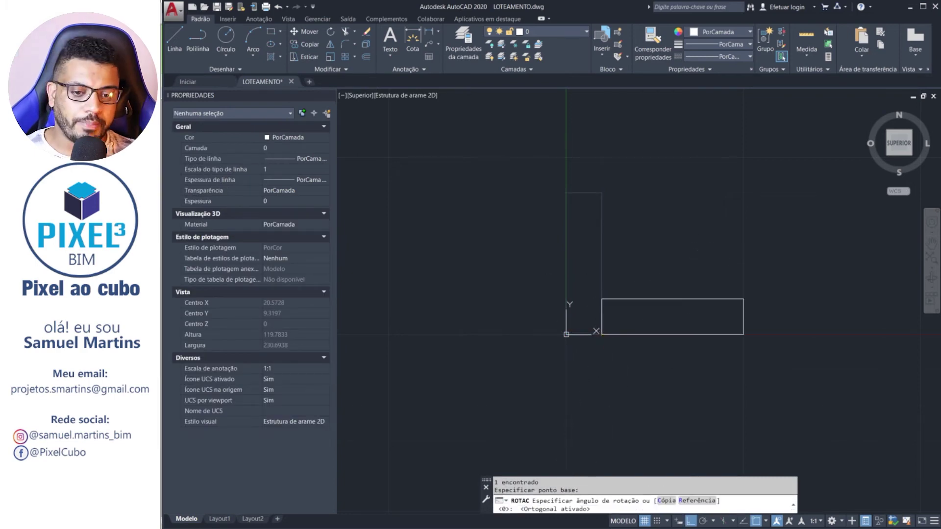
click(607, 400)
Step: Move the rotated rectangle by its lower-left corner to the origin 0,0,0
click(776, 369)
click(679, 244)
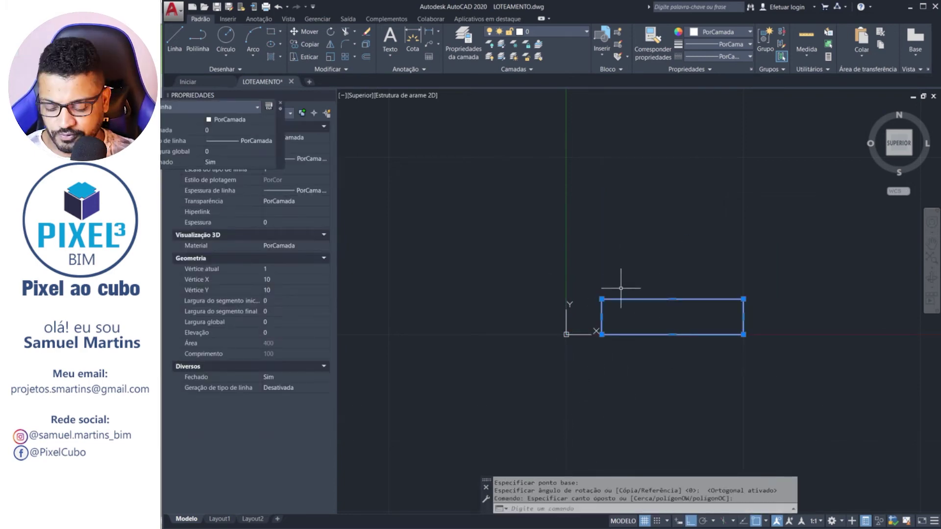
text(m)
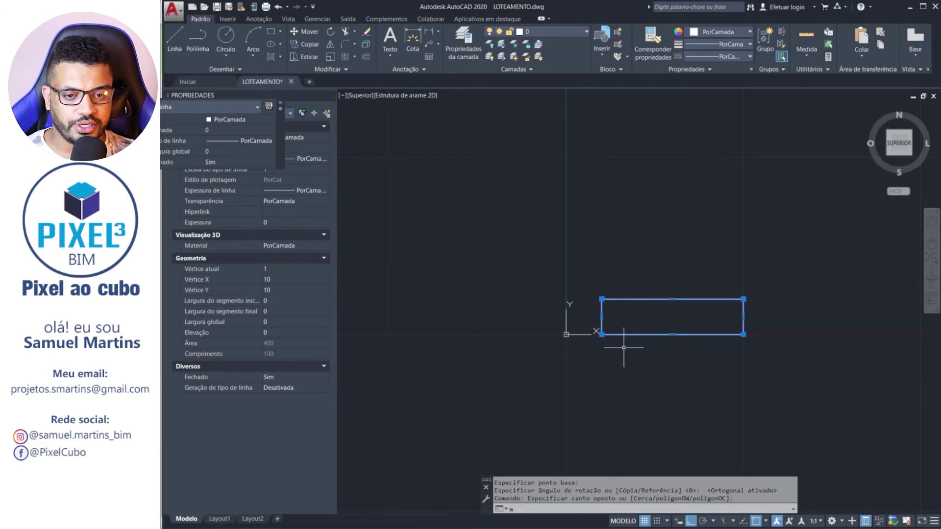
key(Return)
click(601, 335)
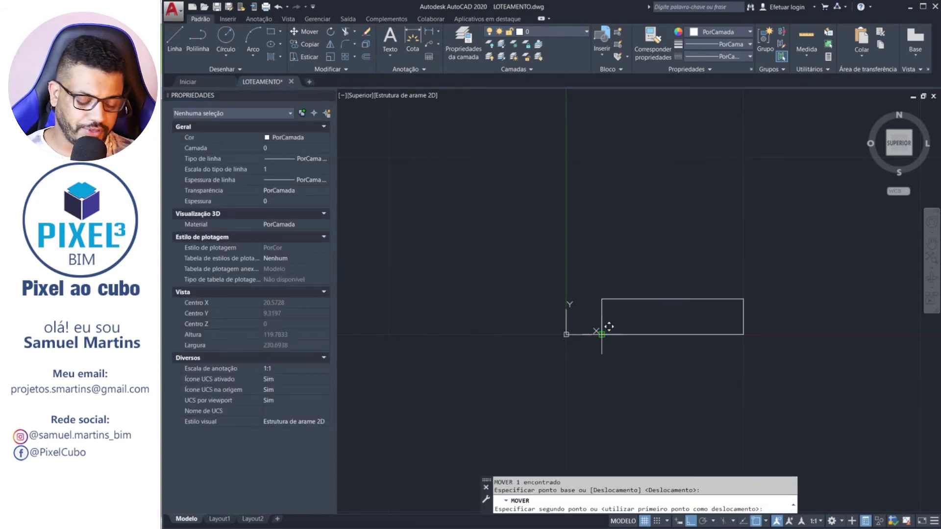
text(0,0,0)
key(Return)
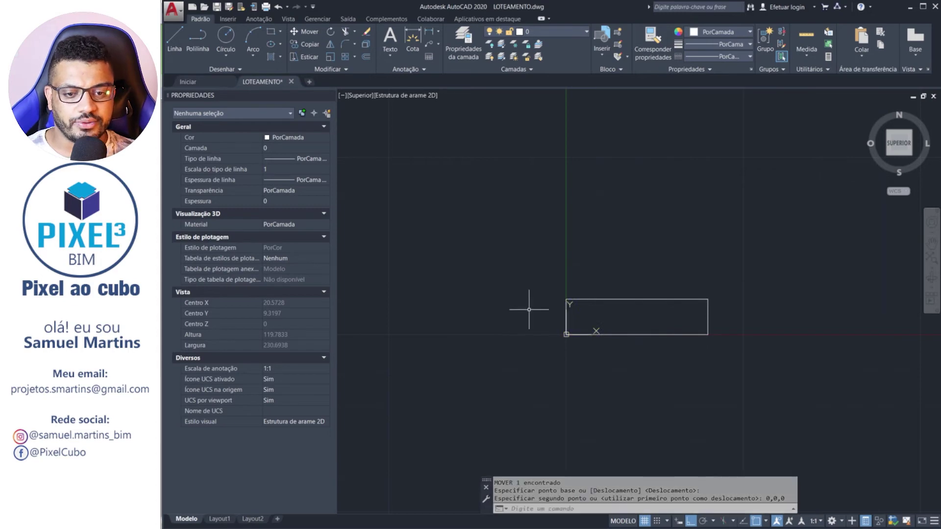
Step: Draw a rectangle 10 long and 25 wide by dimensions, extending upward from the horizontal rectangle's upper-left corner
scroll(490, 309, up, 3)
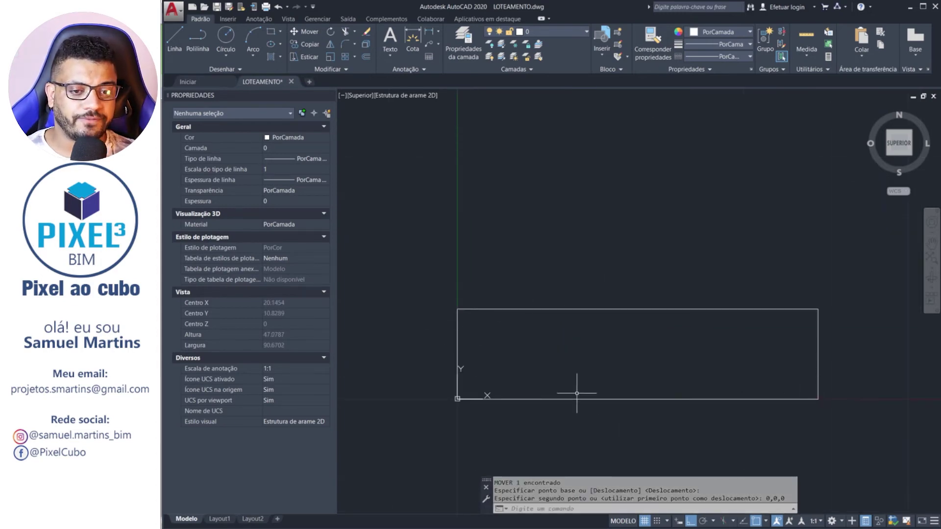
scroll(577, 393, down, 2)
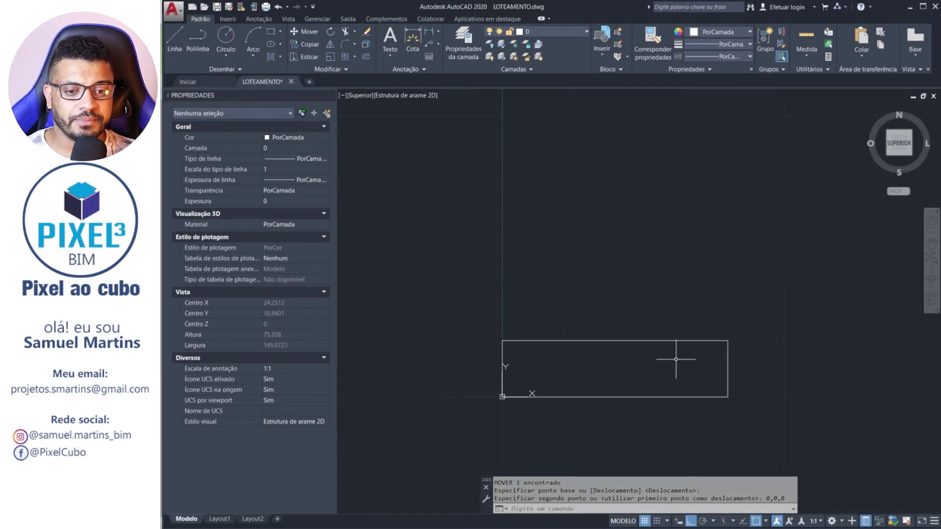
click(271, 32)
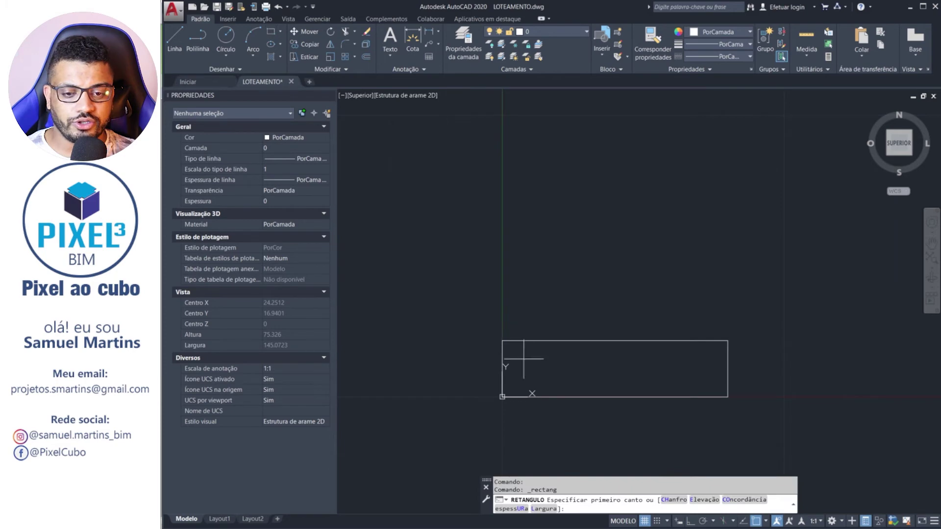
click(502, 340)
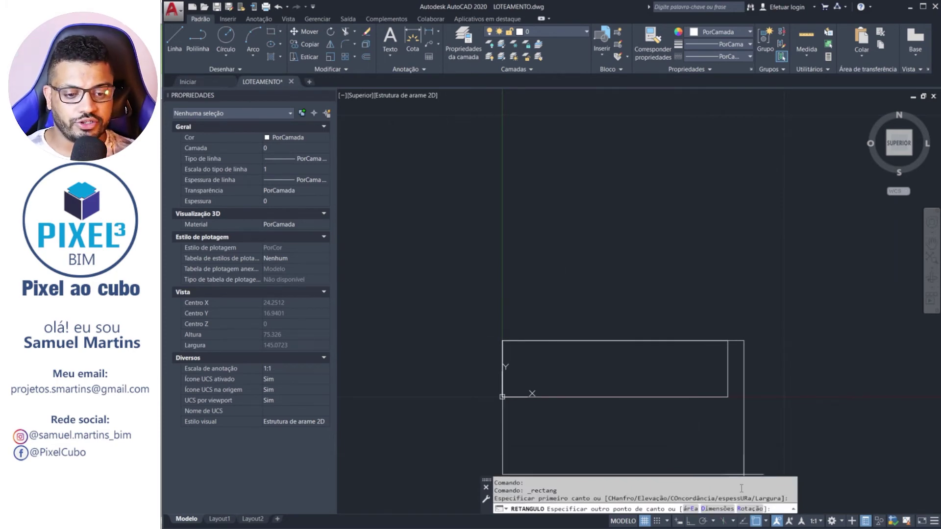
text(d)
key(Return)
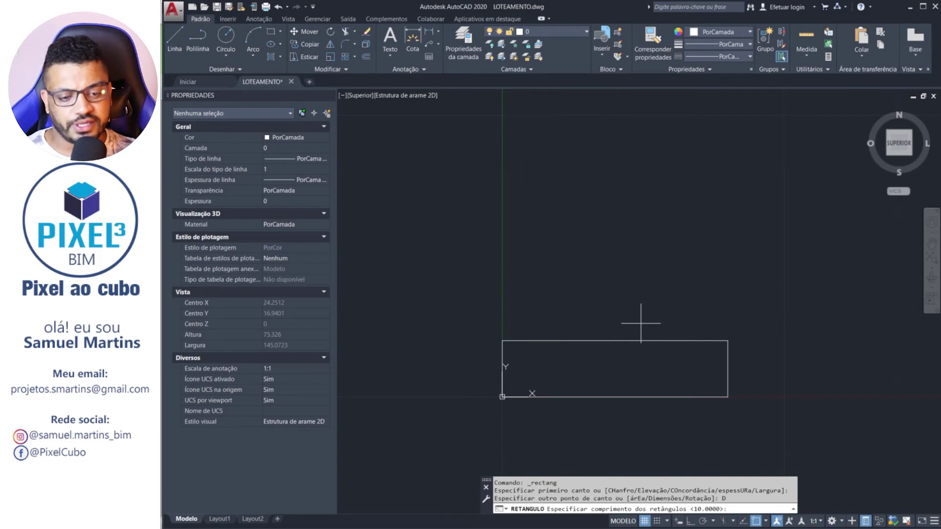
key(Return)
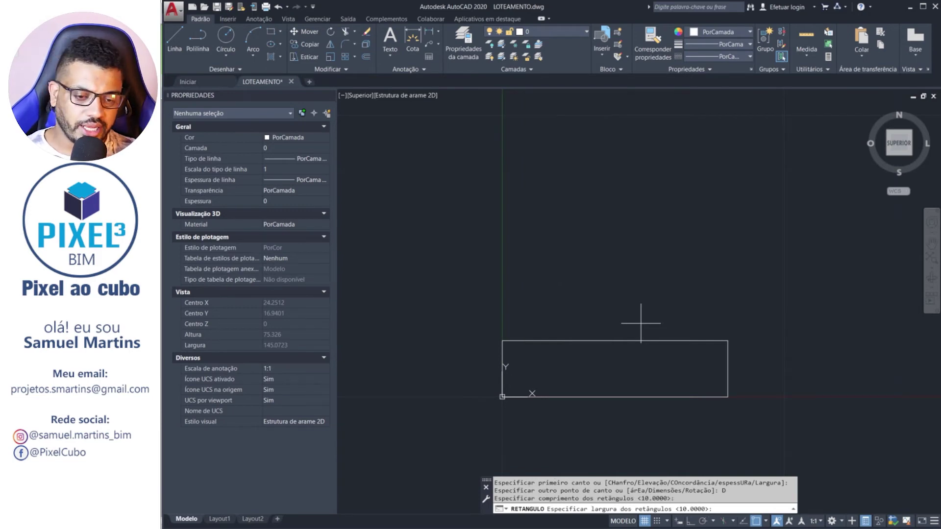
text(25)
key(Return)
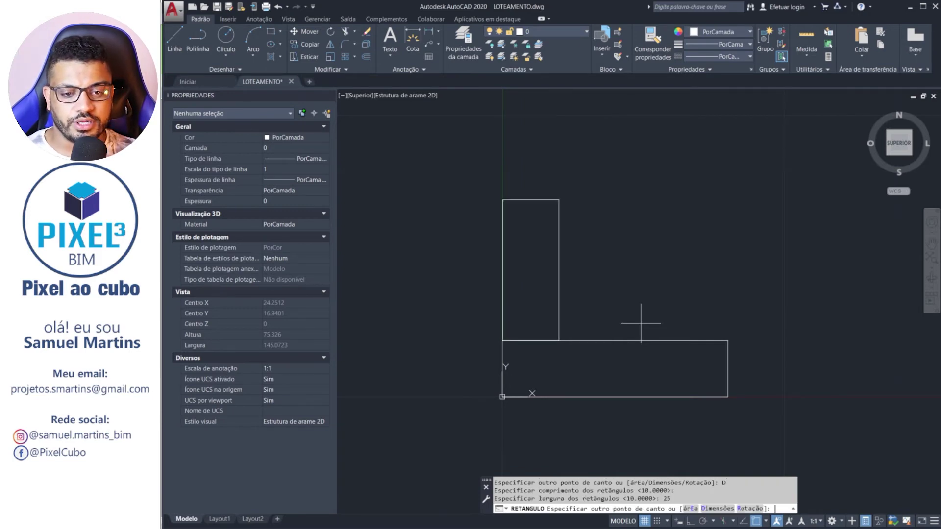
click(608, 179)
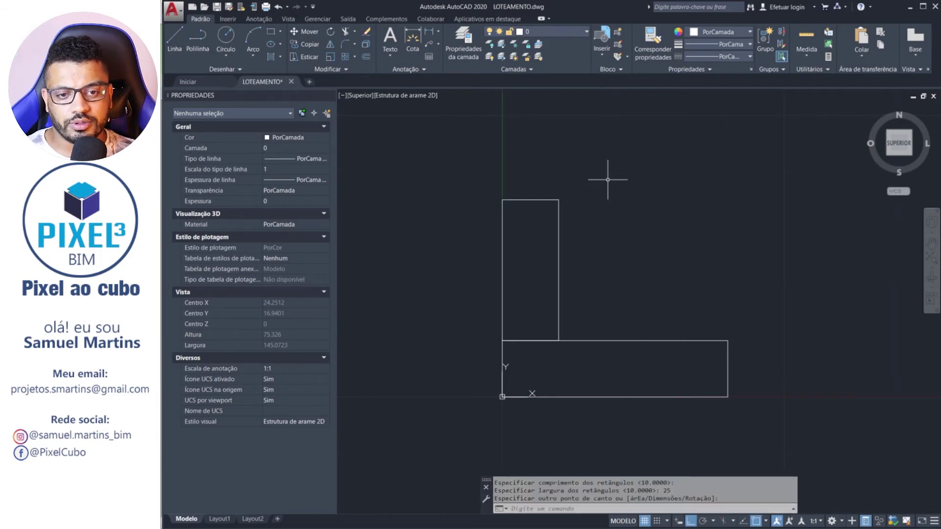
Step: Copy the vertical rectangle three times side by side from its lower-left corner, filling the length of the horizontal rectangle
click(631, 300)
click(542, 210)
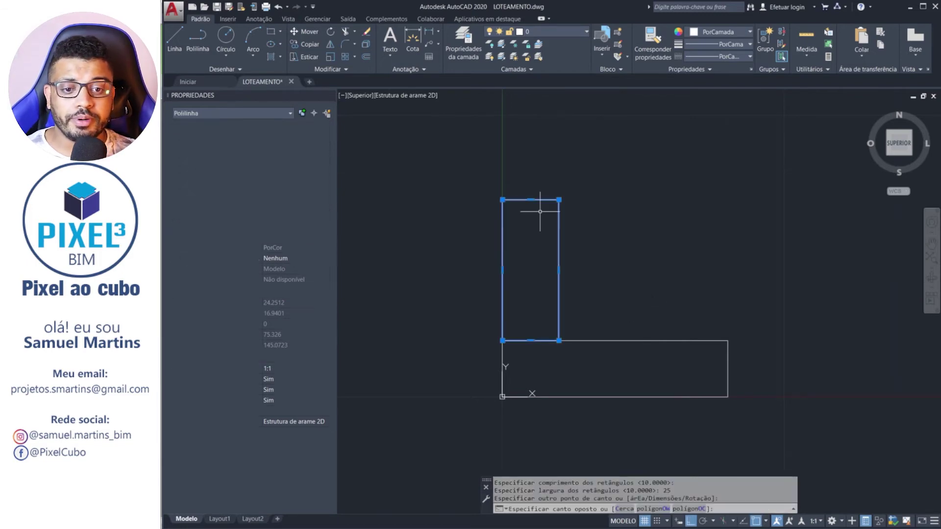
middle_drag(601, 288, 531, 258)
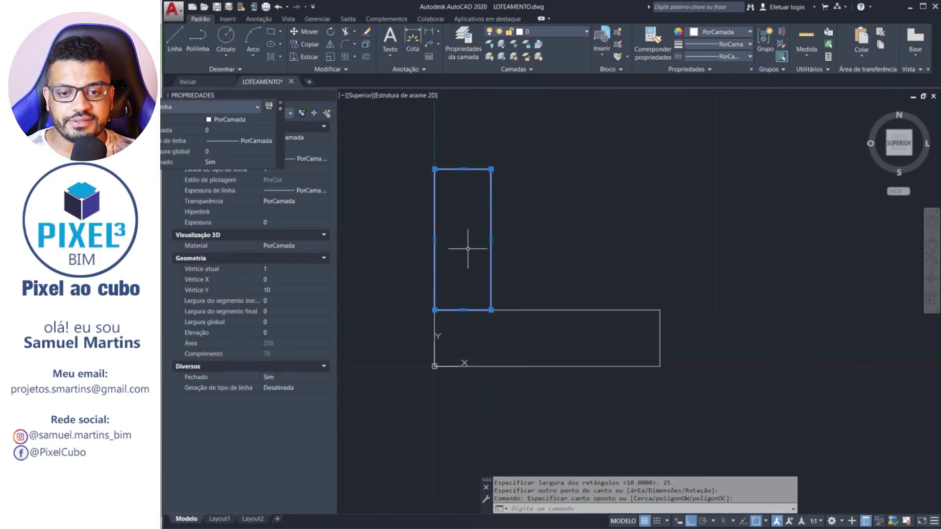
scroll(455, 337, up, 2)
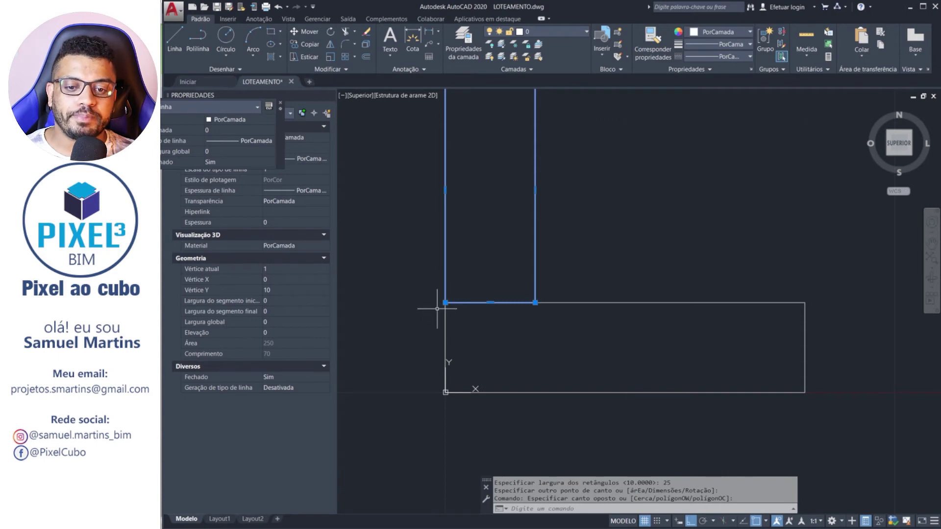
middle_drag(425, 313, 445, 344)
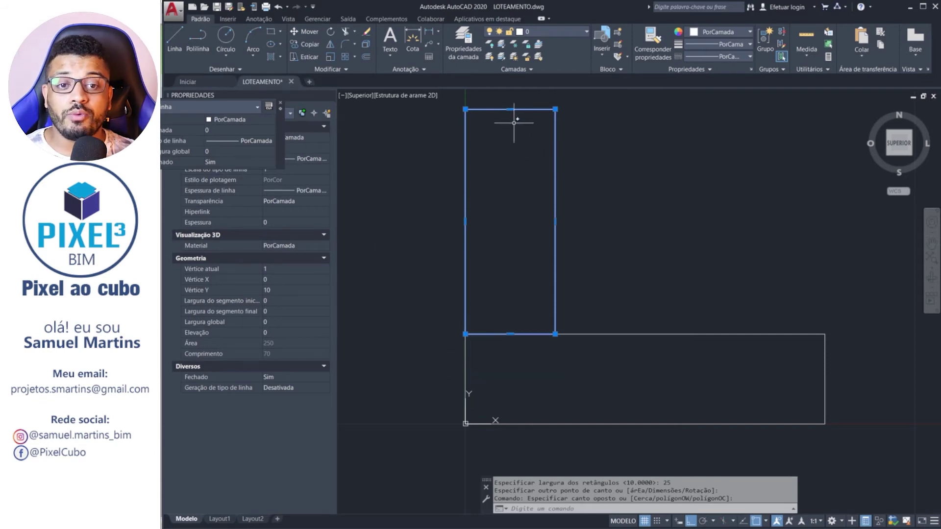
middle_drag(611, 244, 571, 285)
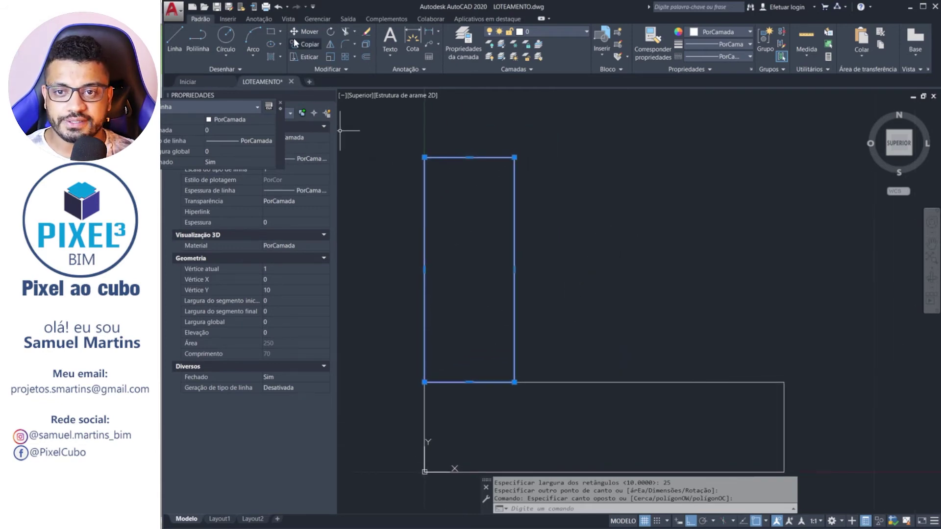
click(310, 45)
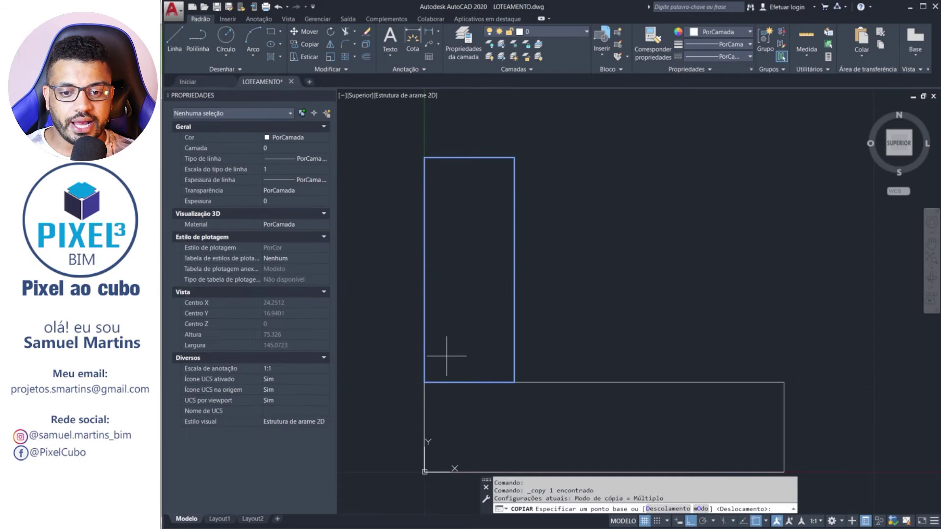
click(425, 381)
click(514, 381)
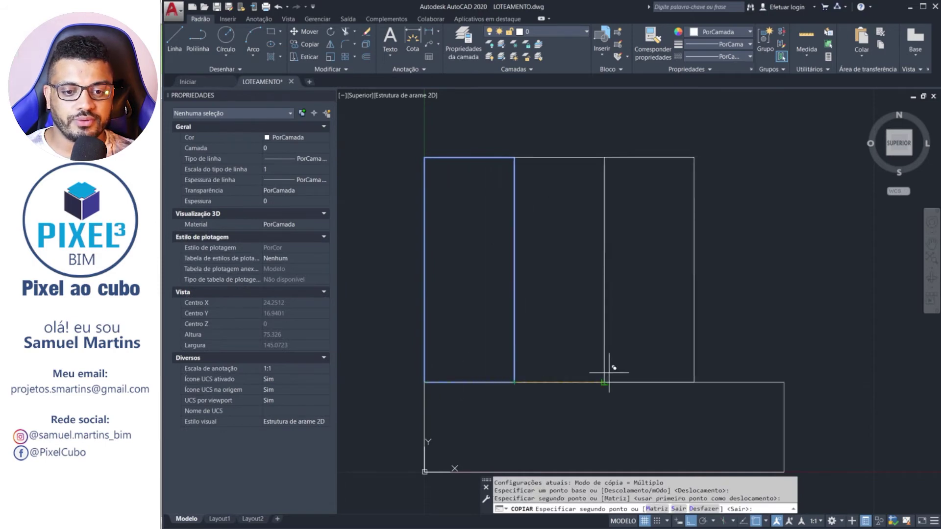
click(604, 381)
click(694, 382)
scroll(677, 343, down, 5)
key(Escape)
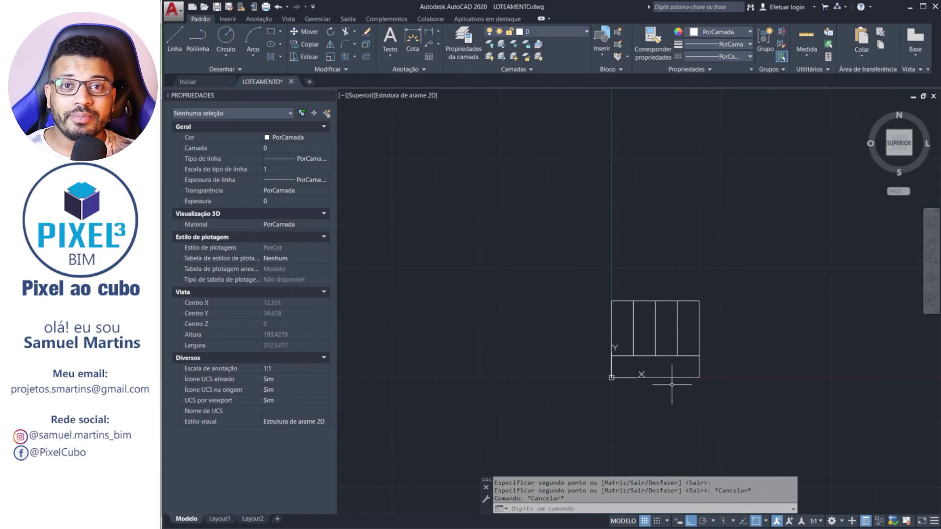
Step: Save the LOTEAMENTO drawing and undo the last circle drawn
scroll(676, 370, up, 4)
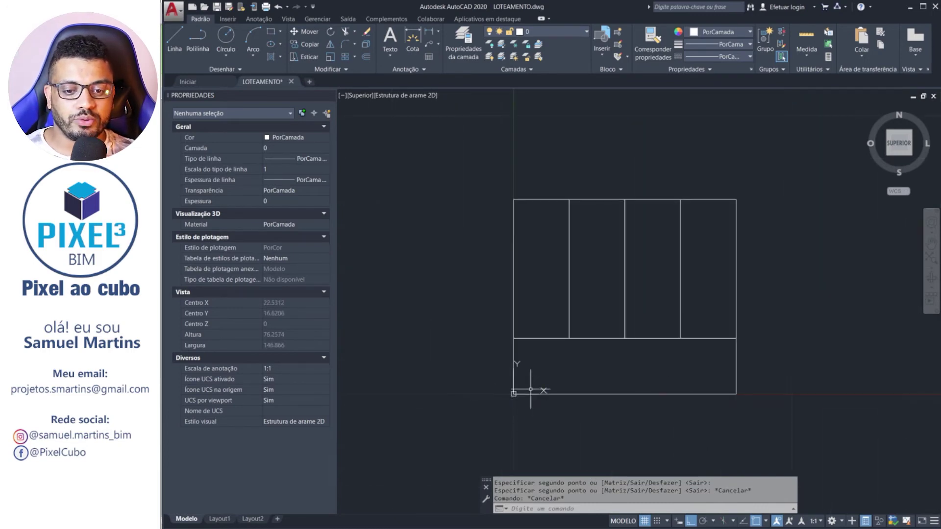
middle_drag(619, 372, 577, 371)
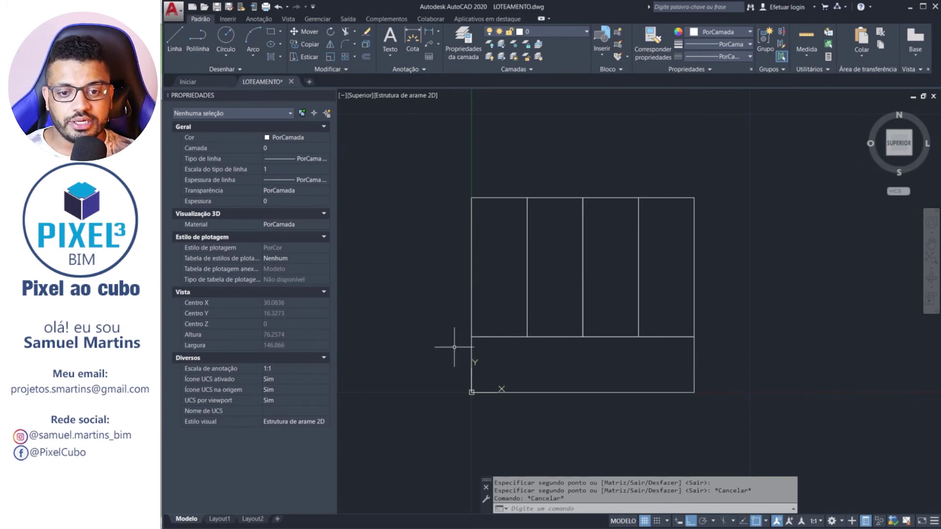
scroll(461, 337, up, 6)
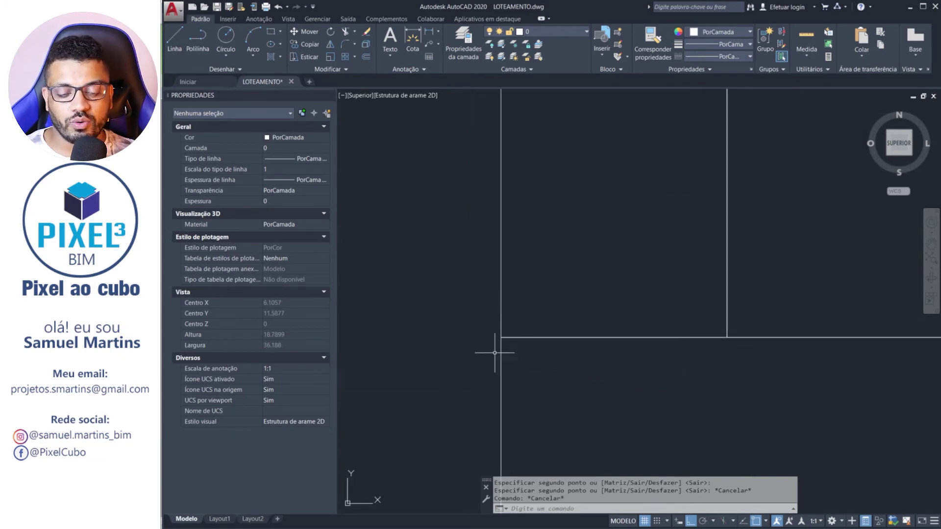
scroll(499, 346, down, 6)
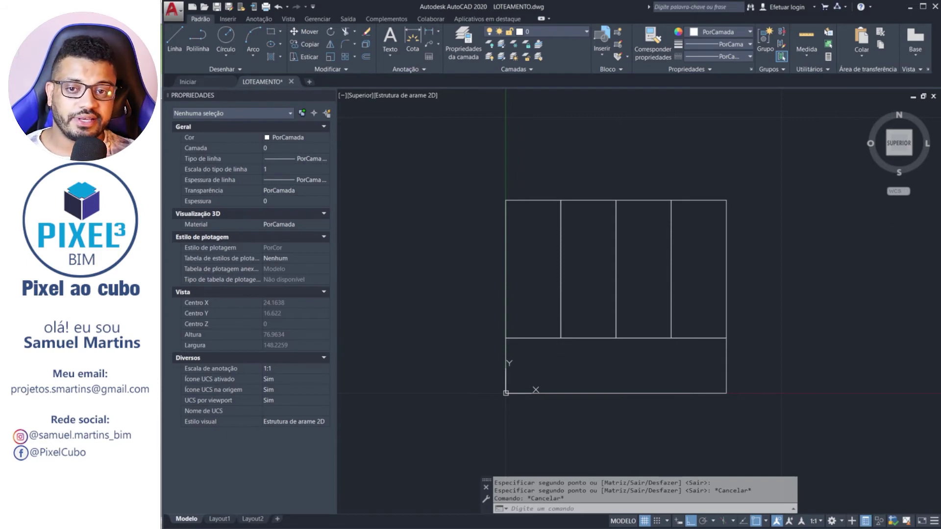
key(ctrl+s)
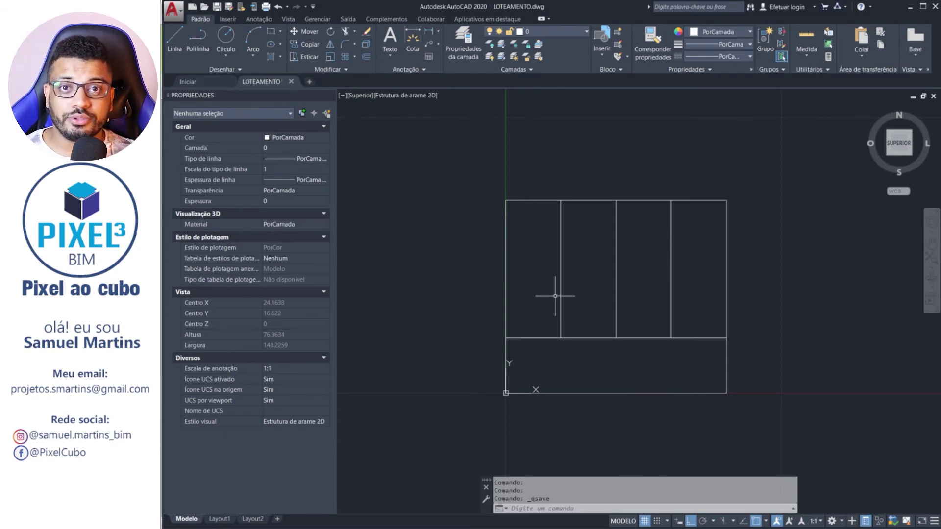
key(ctrl+z)
key(ctrl+z)
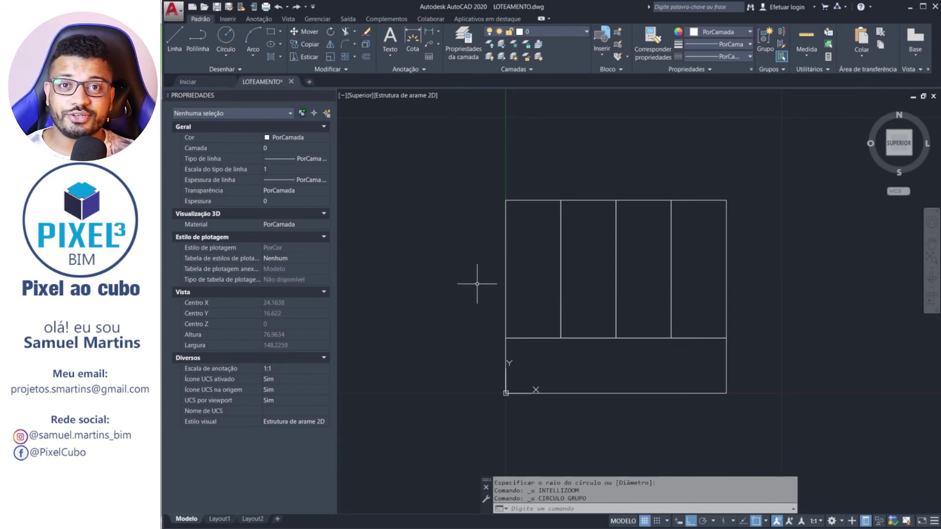
Step: Draw a small circle centred on the first lot's lower-left corner, where it meets the horizontal rectangle, and save the drawing
click(233, 37)
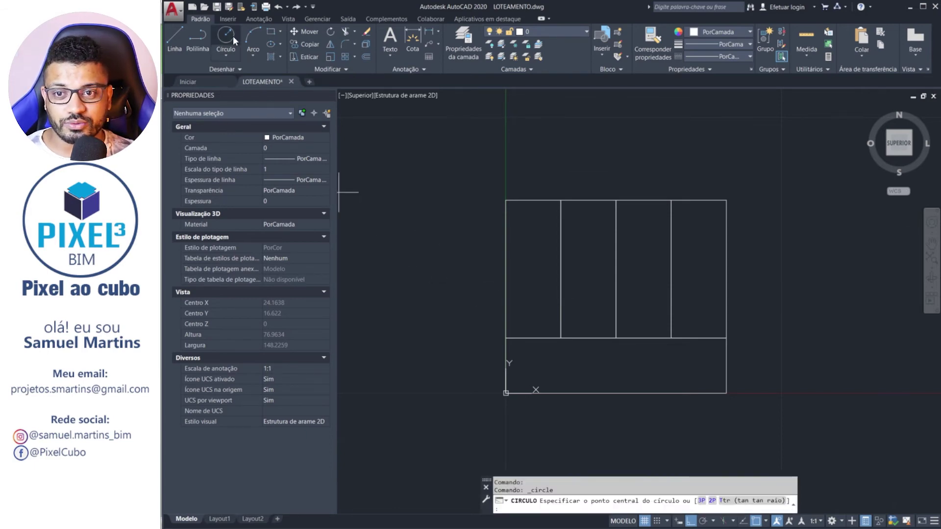
scroll(511, 339, up, 2)
click(504, 339)
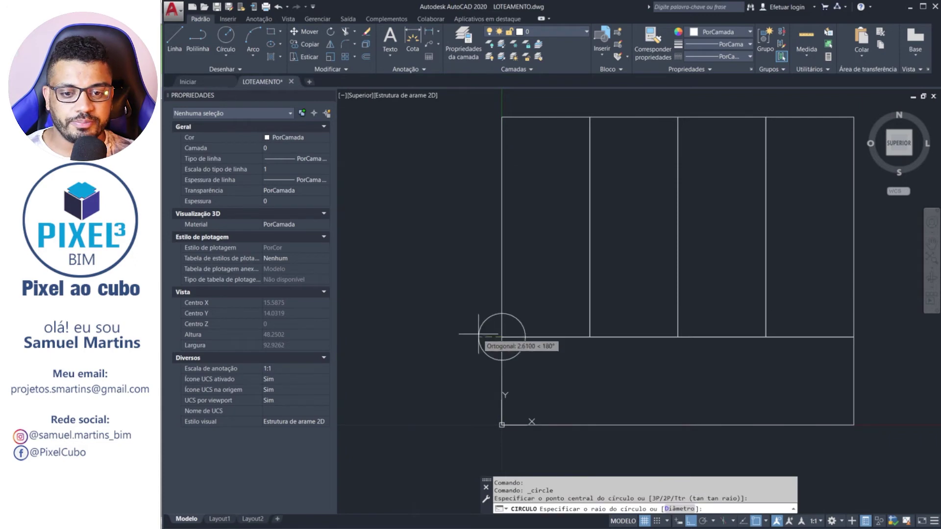
click(483, 335)
scroll(499, 333, up, 2)
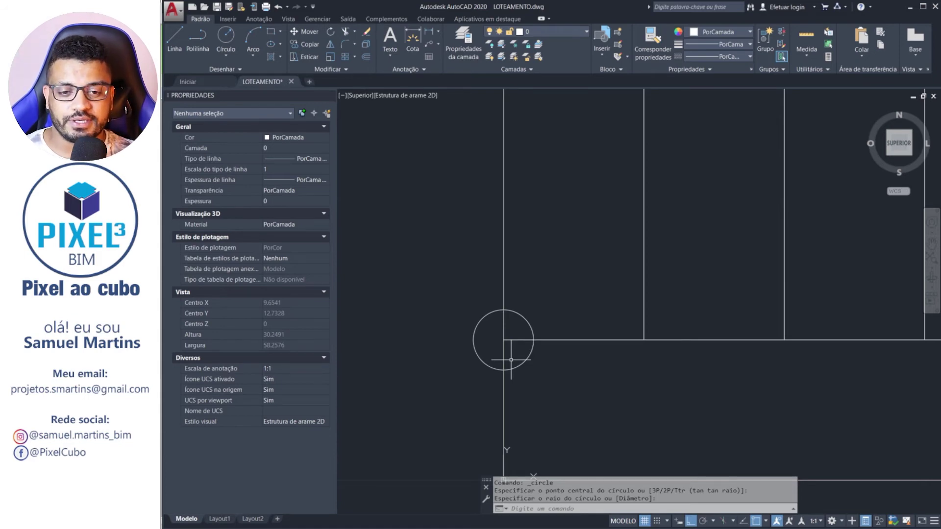
scroll(470, 365, down, 5)
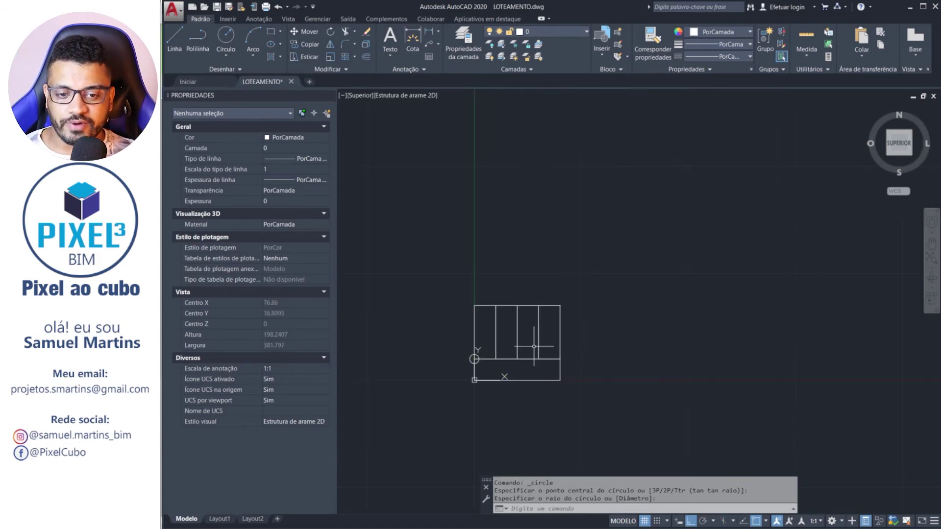
scroll(521, 345, up, 2)
key(Escape)
key(ctrl+s)
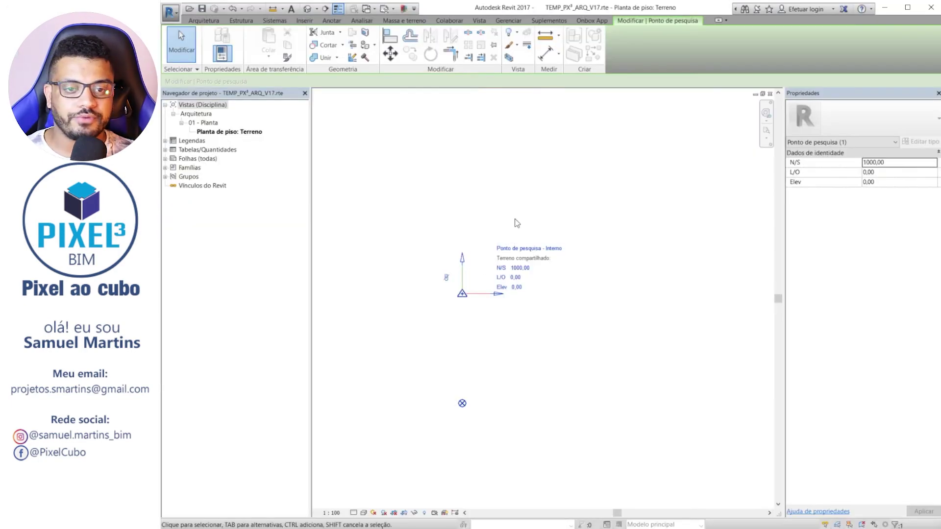
Step: Switch to Revit and examine the survey point and the project base point one after the other in the Terreno plan
scroll(524, 282, up, 1)
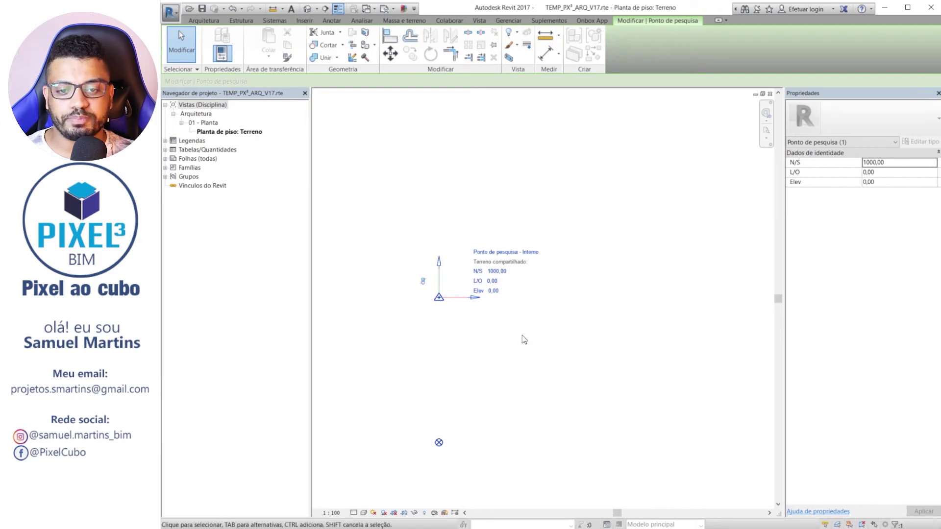
click(500, 315)
middle_drag(443, 384, 513, 387)
drag(456, 266, 581, 363)
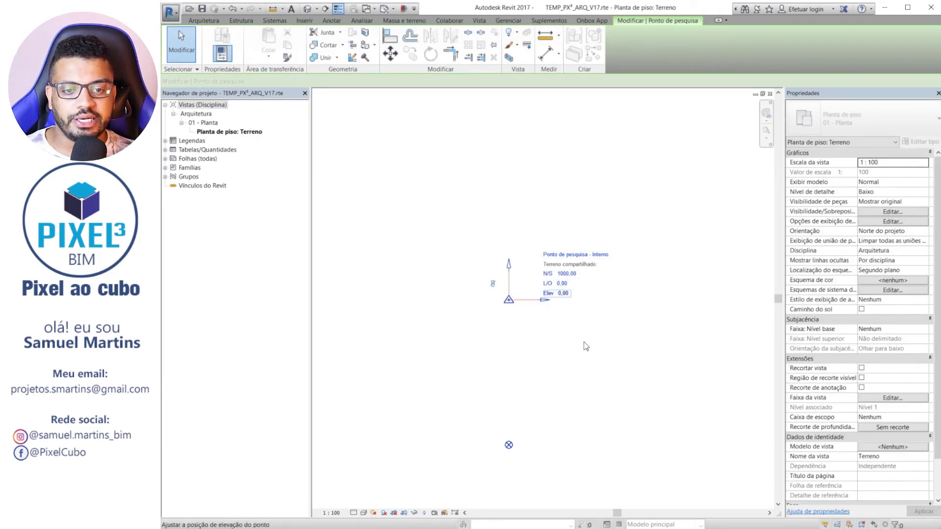
click(500, 451)
drag(422, 407, 569, 494)
click(651, 395)
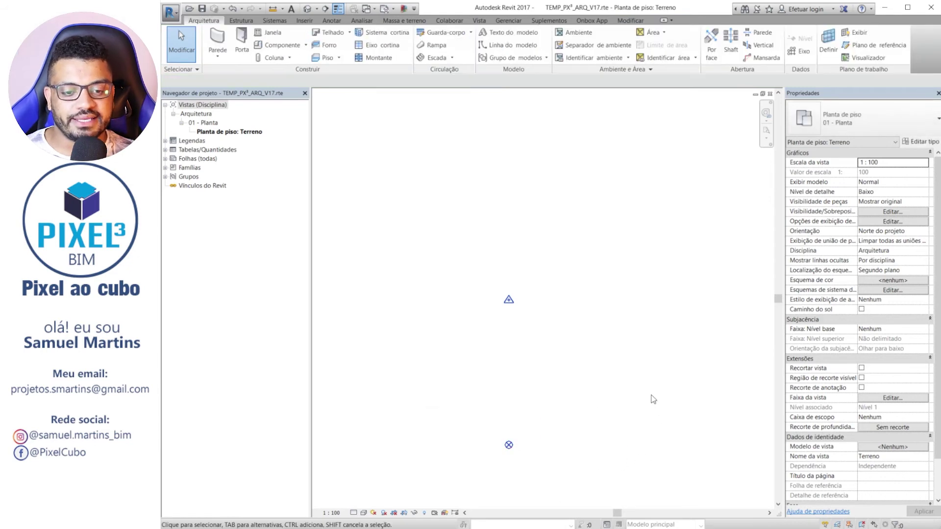
Step: Link LOTEAMENTO.dwg as CAD into the Terreno plan with positioning set to Auto - Origem para Origem
click(304, 20)
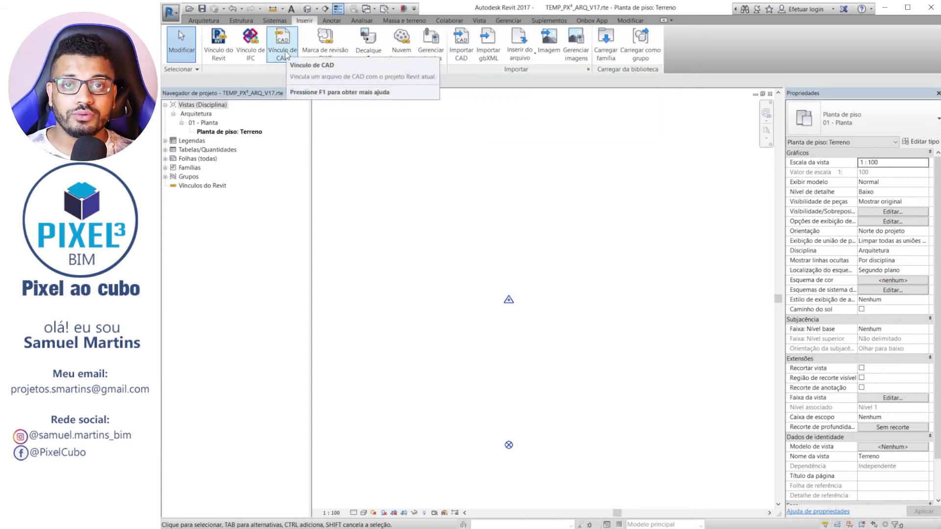
click(285, 52)
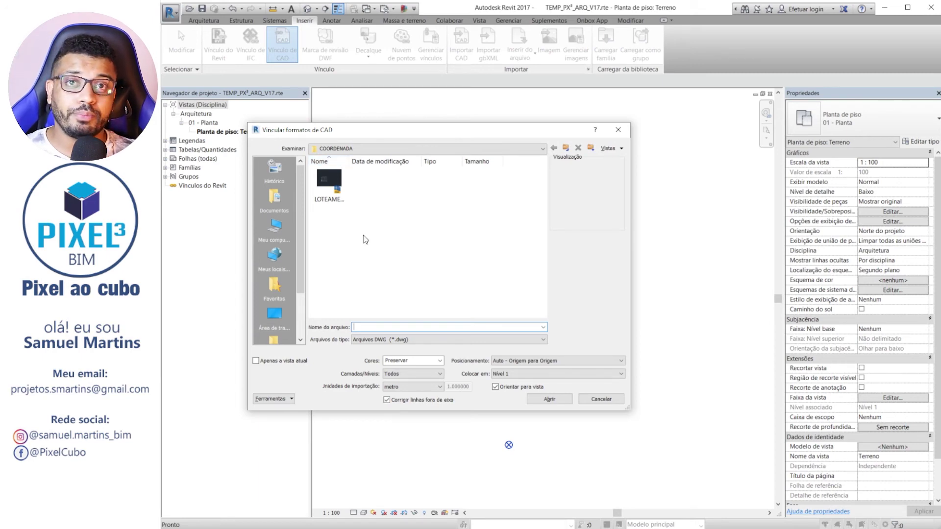
click(329, 185)
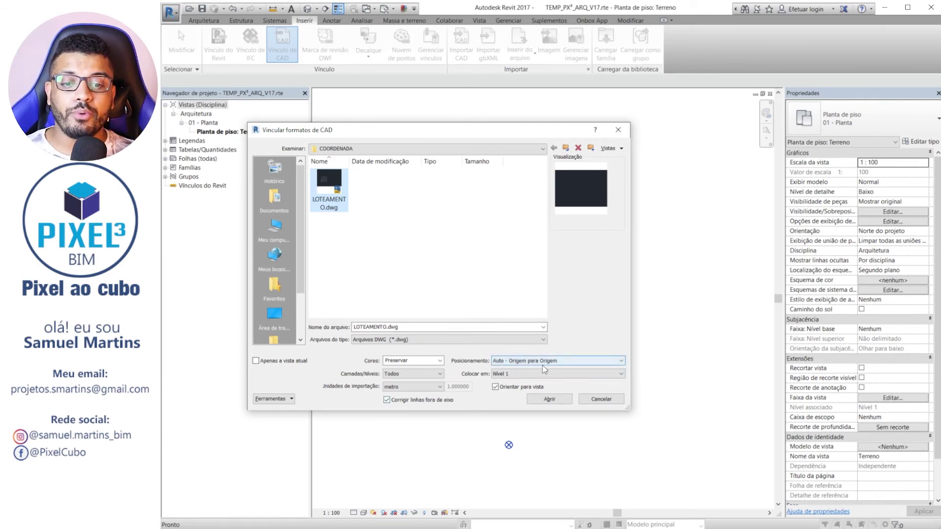
click(563, 361)
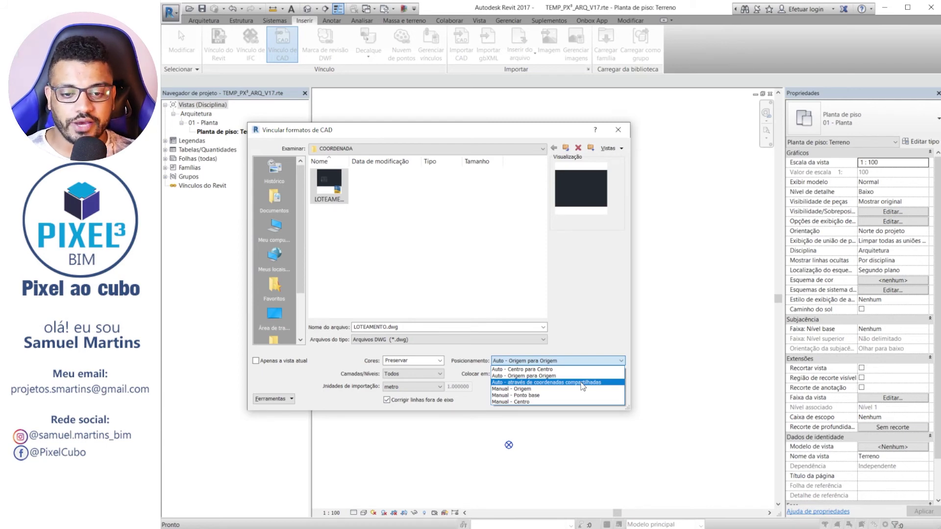
click(519, 376)
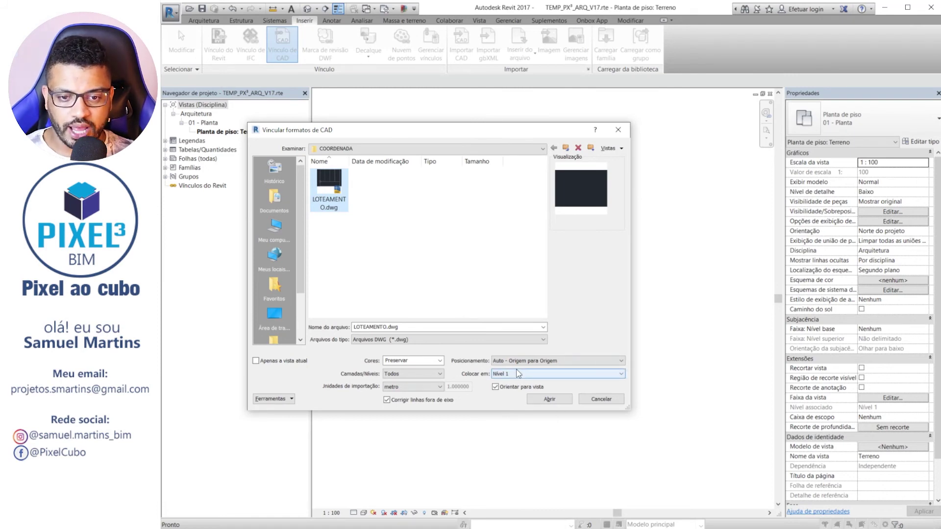
click(557, 402)
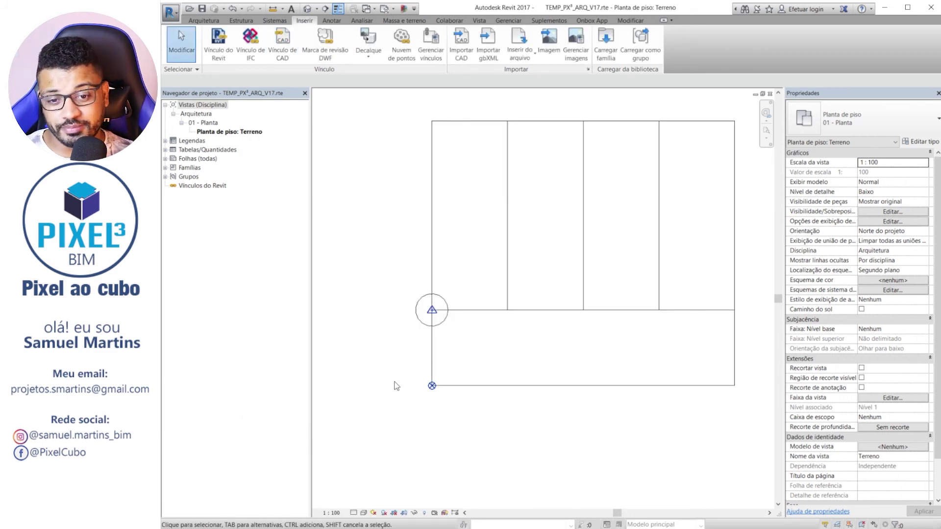
Step: Check how the project base point and survey point line up with the linked LOTEAMENTO.dwg
drag(365, 356, 460, 435)
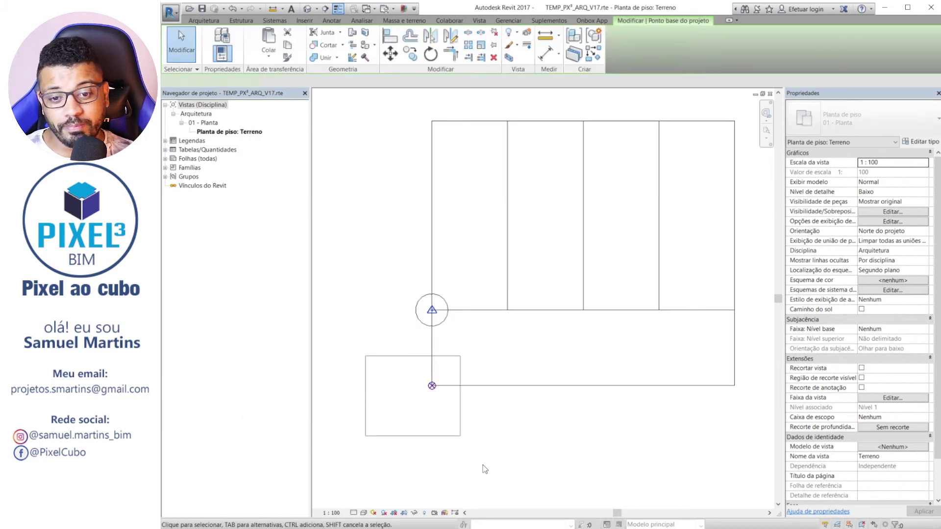
click(493, 435)
click(583, 387)
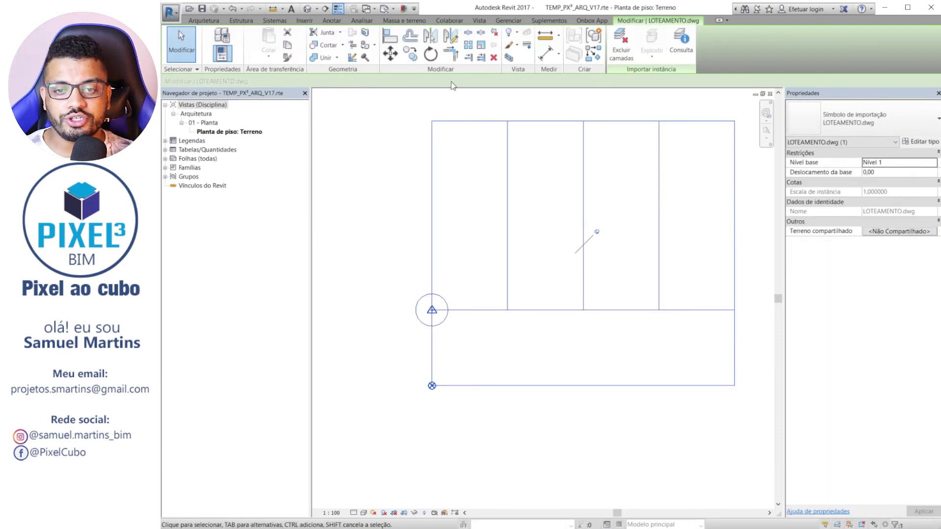
click(437, 414)
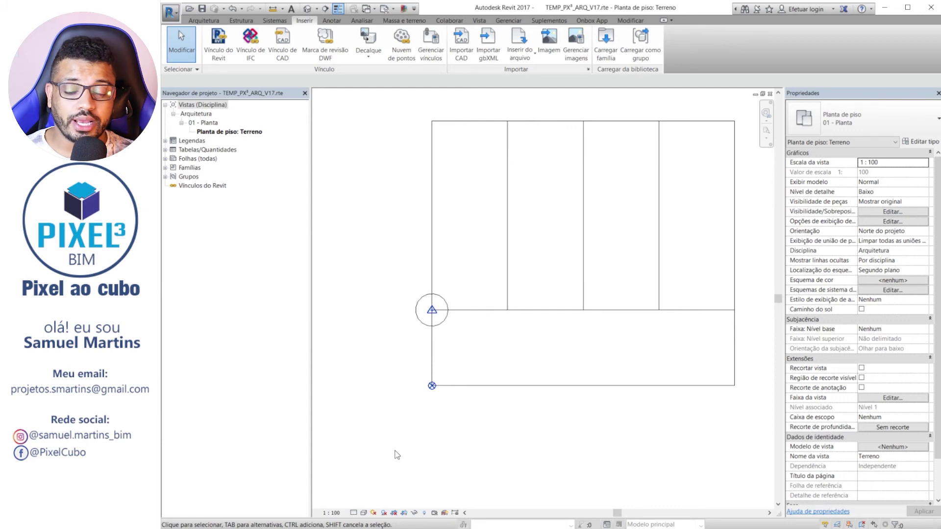
drag(343, 258, 476, 449)
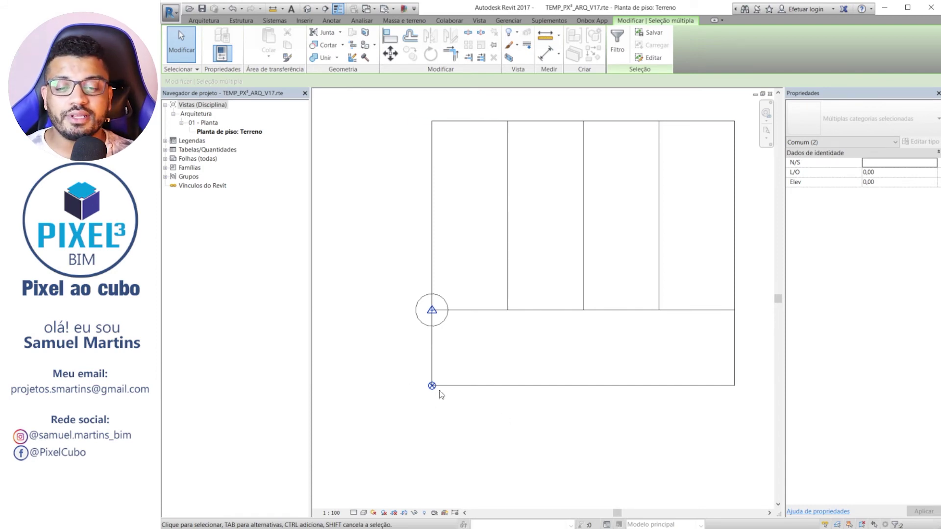
drag(385, 283, 460, 348)
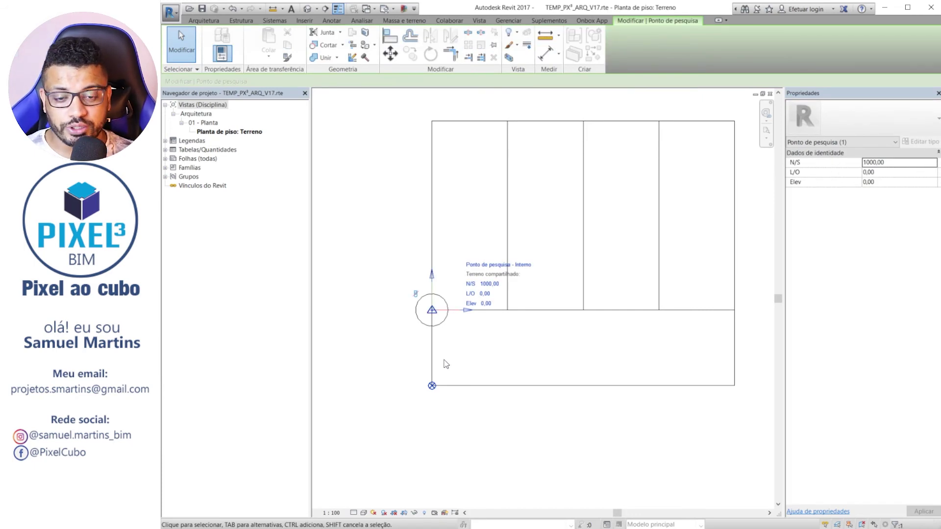
Step: Move the project base point southwest of the linked drawing's lower-left corner, to about N/S -475 and L/O -1230
click(514, 423)
drag(379, 359, 475, 428)
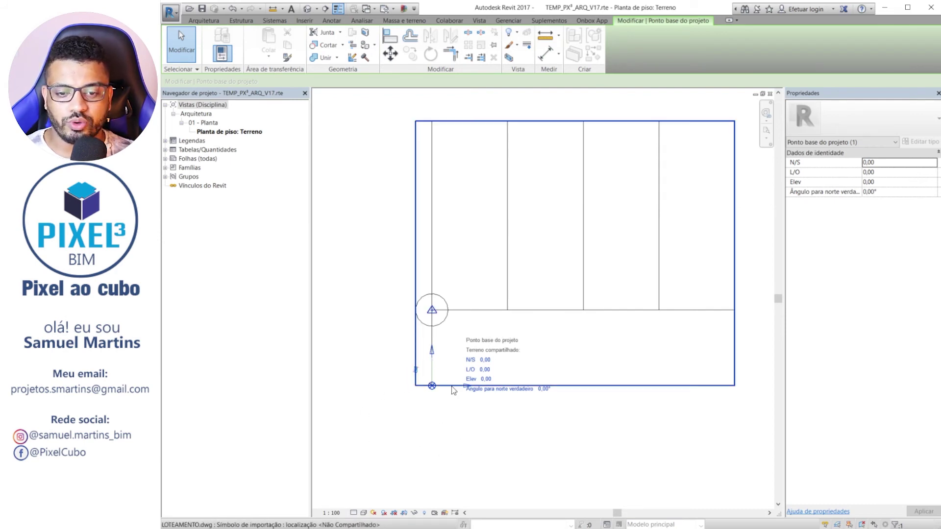
drag(431, 385, 339, 421)
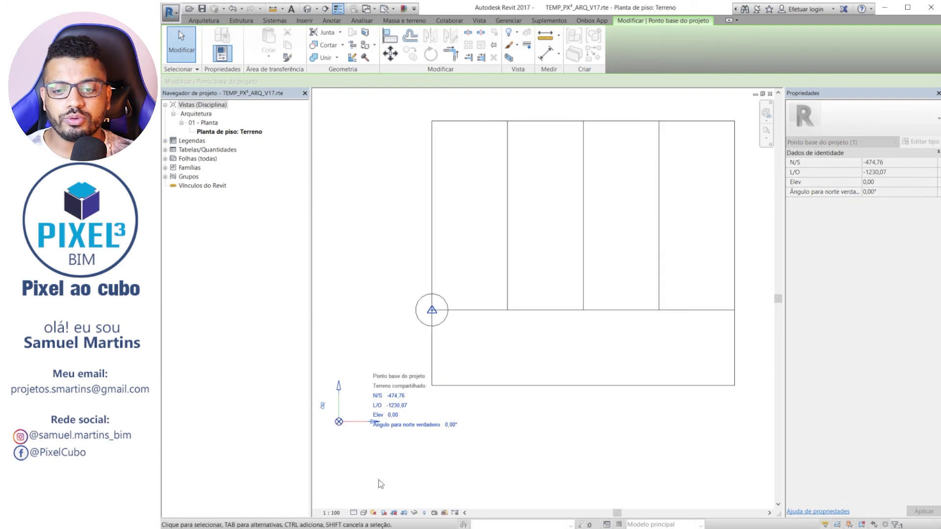
Step: Deselect the project base point and select the survey point inside the circle to examine its shared coordinates
middle_drag(387, 322, 425, 264)
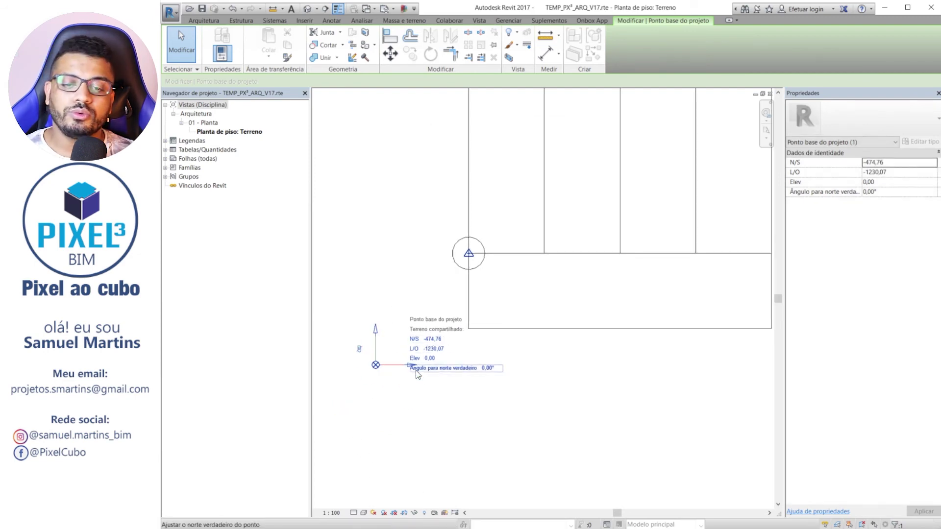
click(398, 259)
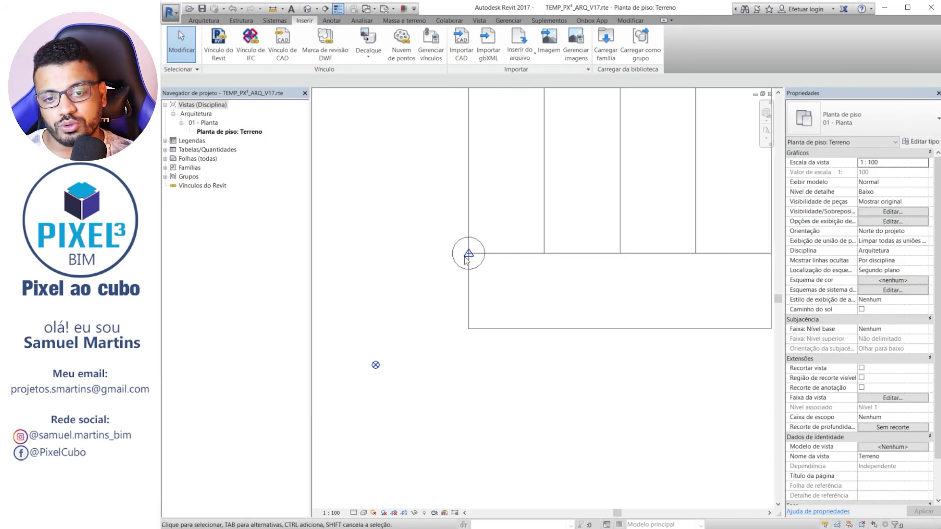
drag(394, 228, 525, 295)
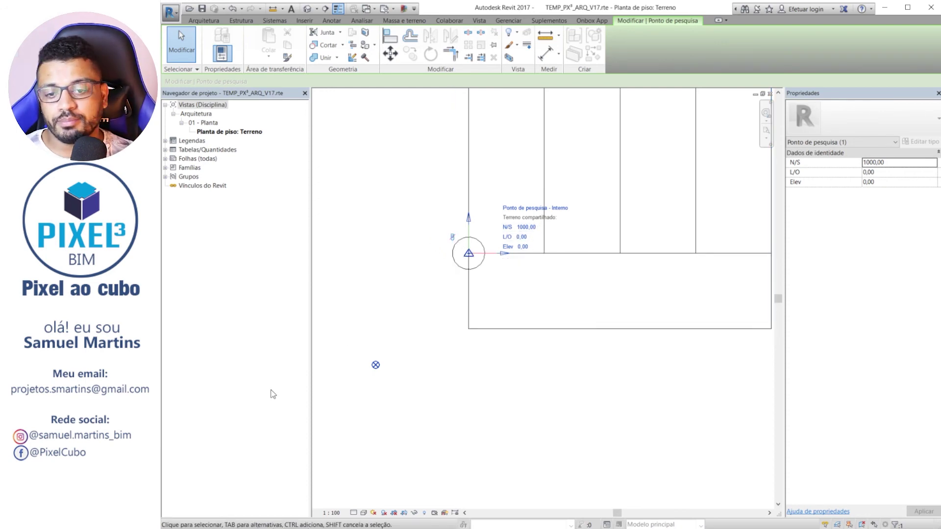
scroll(498, 279, down, 3)
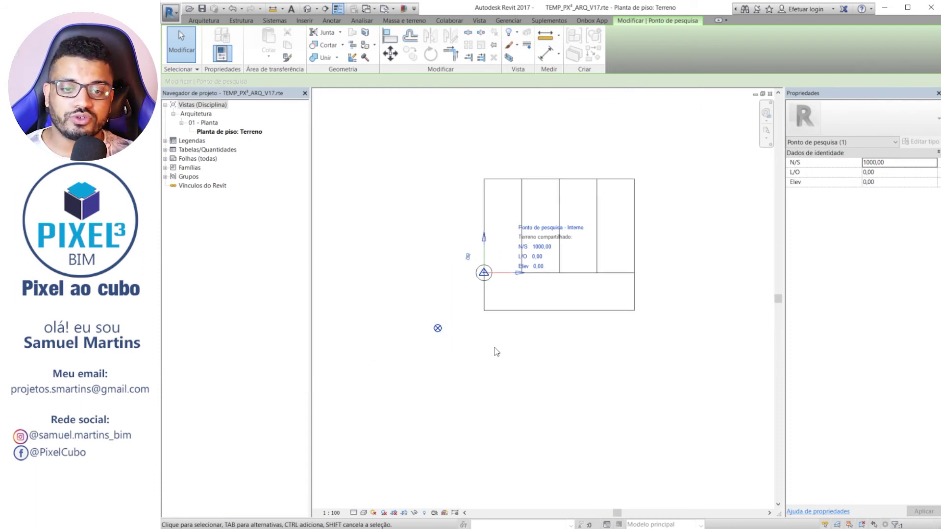
Step: Move the project base point onto the linked drawing's lower-left corner at N/S 0 and L/O 0, and clip it
click(438, 329)
drag(440, 330, 435, 400)
drag(433, 400, 484, 311)
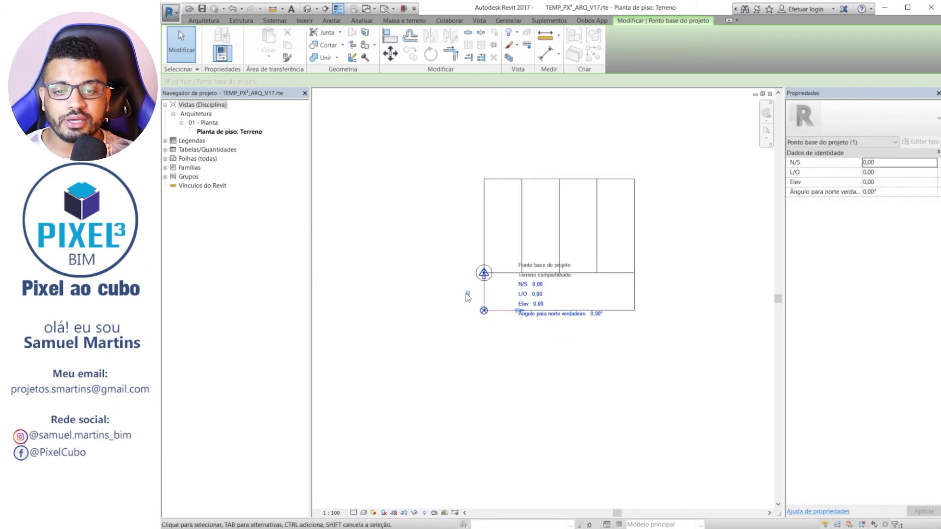
Step: Check the coordinates and clip state of the survey point, and those of the project base point
scroll(493, 280, up, 3)
scroll(494, 279, up, 2)
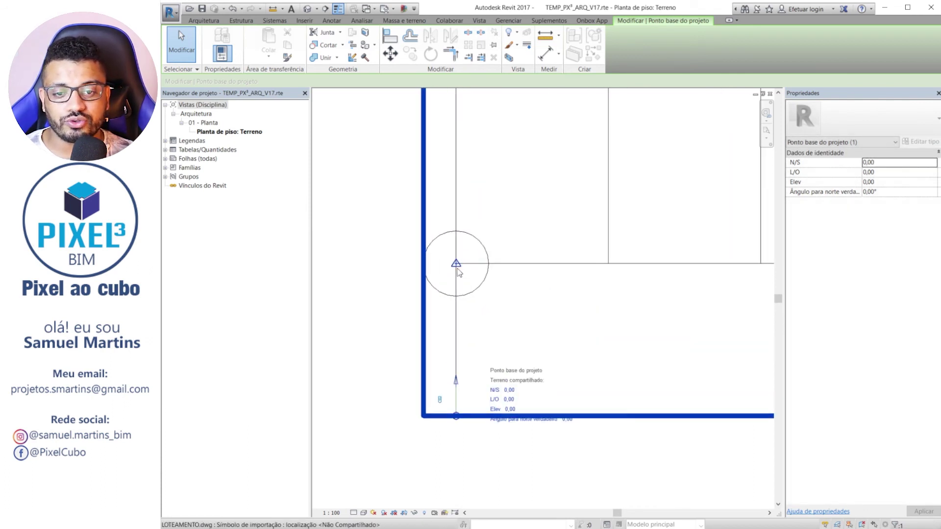
drag(366, 227, 547, 324)
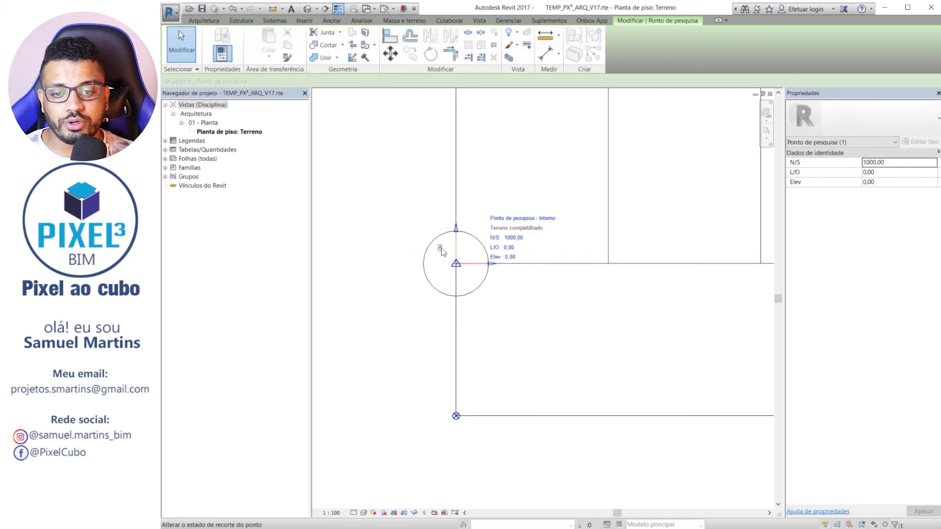
click(456, 415)
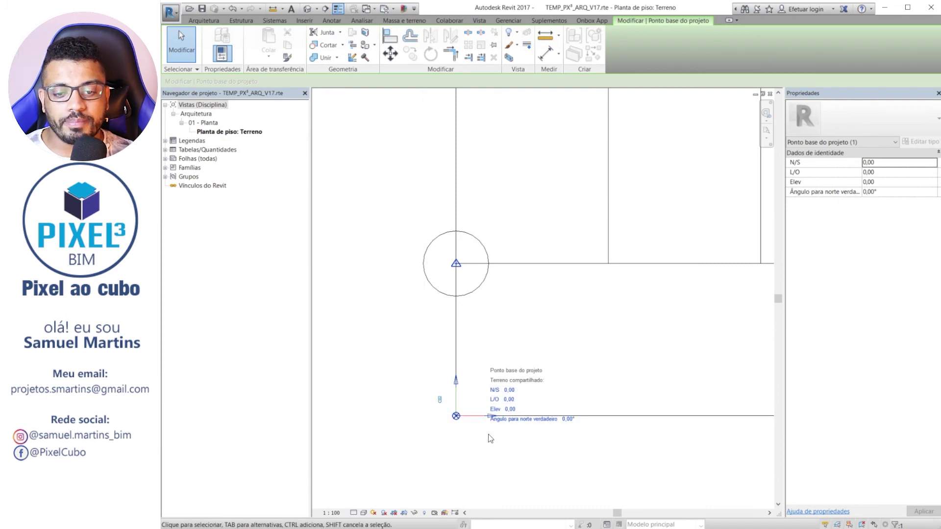
Step: Move the clipped project base point west together with the linked drawing, to L/O of about -2219
scroll(487, 414, down, 3)
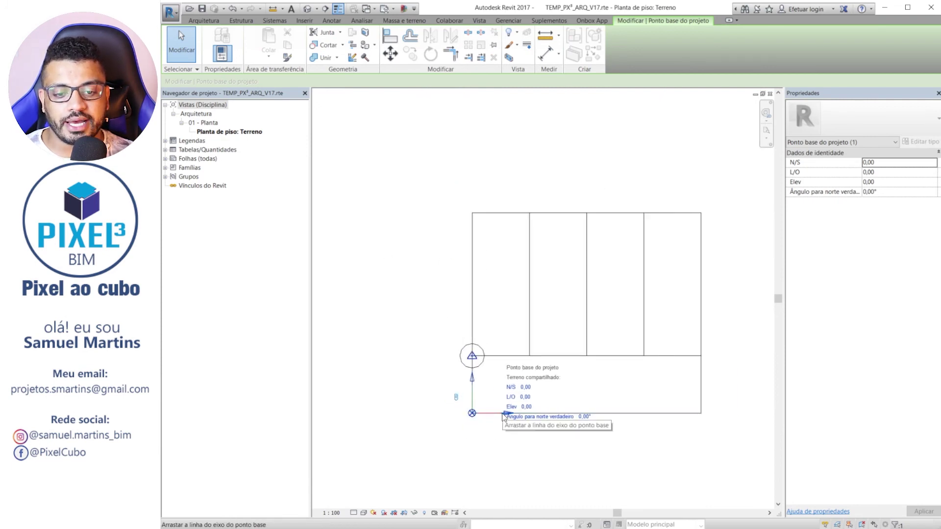
drag(504, 417, 376, 417)
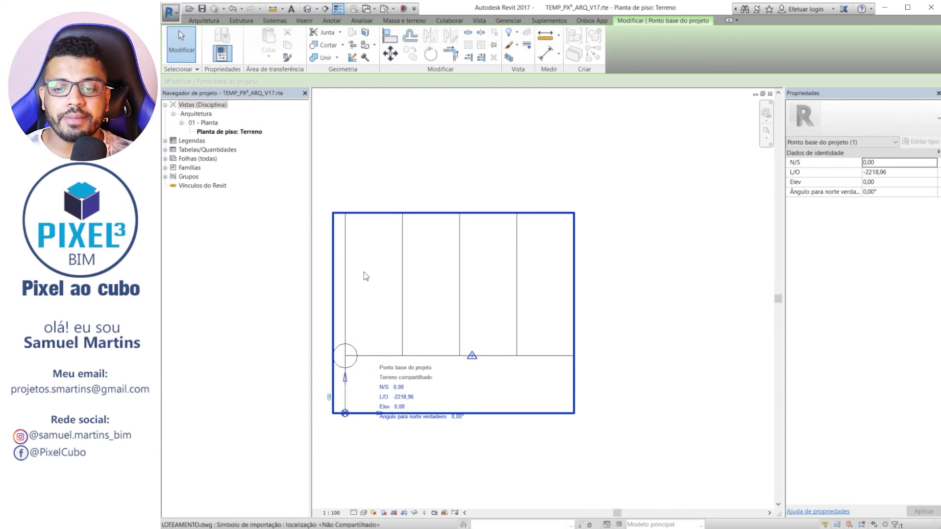
middle_drag(411, 293, 520, 273)
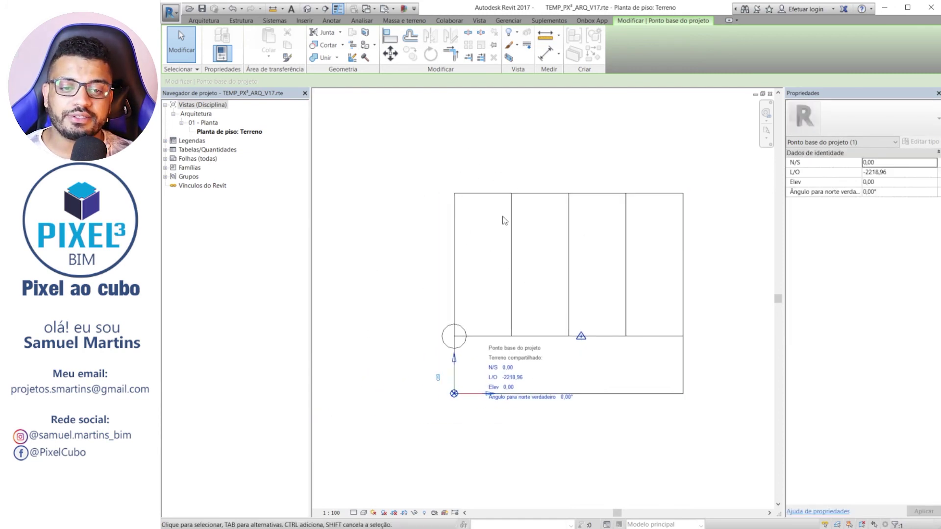
key(Escape)
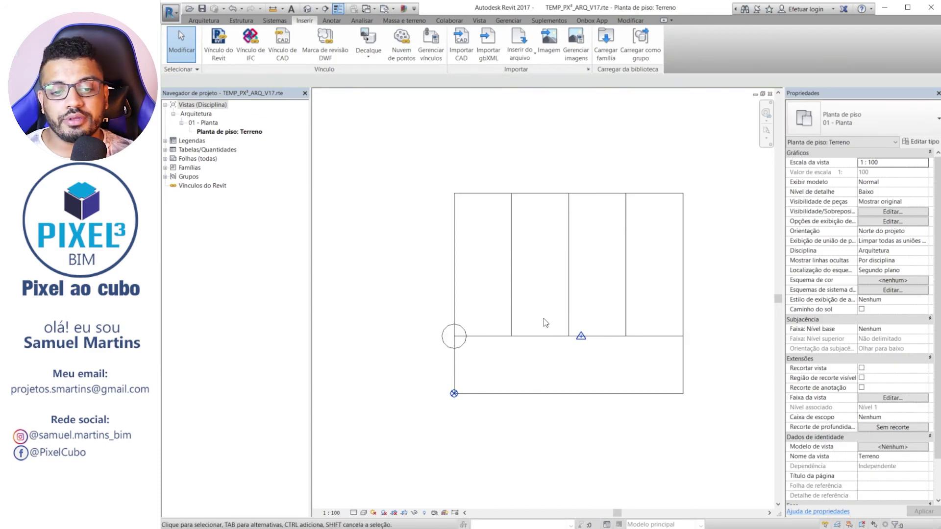
Step: Unclip the survey point and move it west onto the centre of the drawing's circle
drag(543, 318, 608, 366)
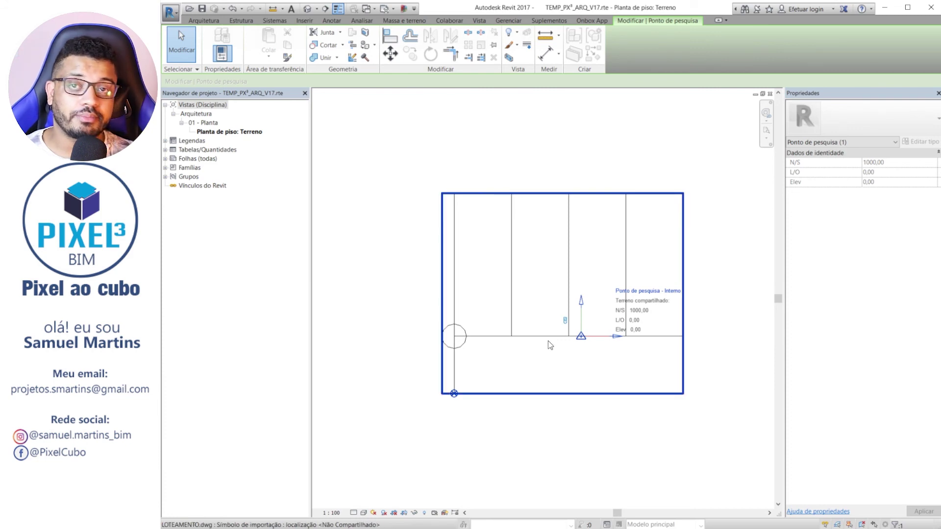
click(565, 321)
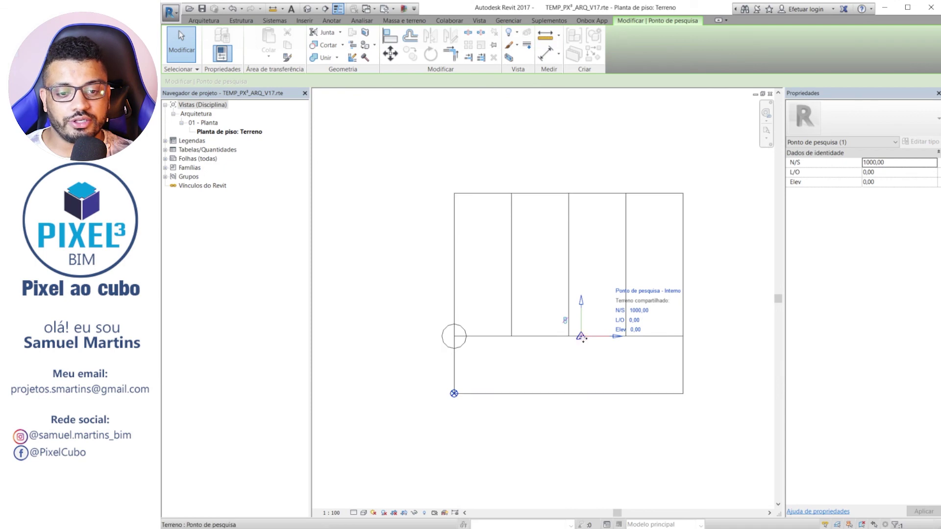
drag(555, 340, 452, 341)
click(448, 373)
Step: Compare the coordinates of the survey point at the circle's centre with those of the project base point
scroll(454, 349, up, 3)
drag(372, 280, 523, 387)
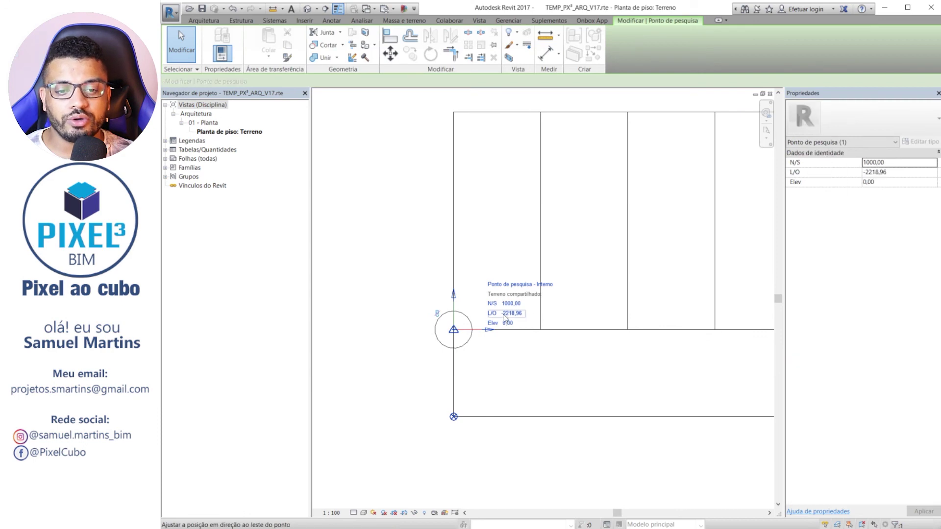
drag(403, 417, 466, 480)
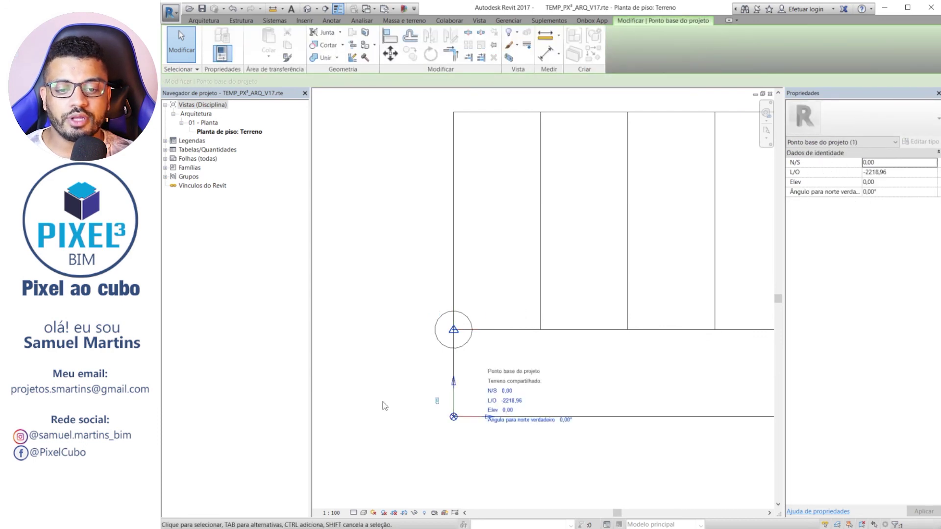
Step: Set the project base point's L/O coordinate to 0
click(510, 402)
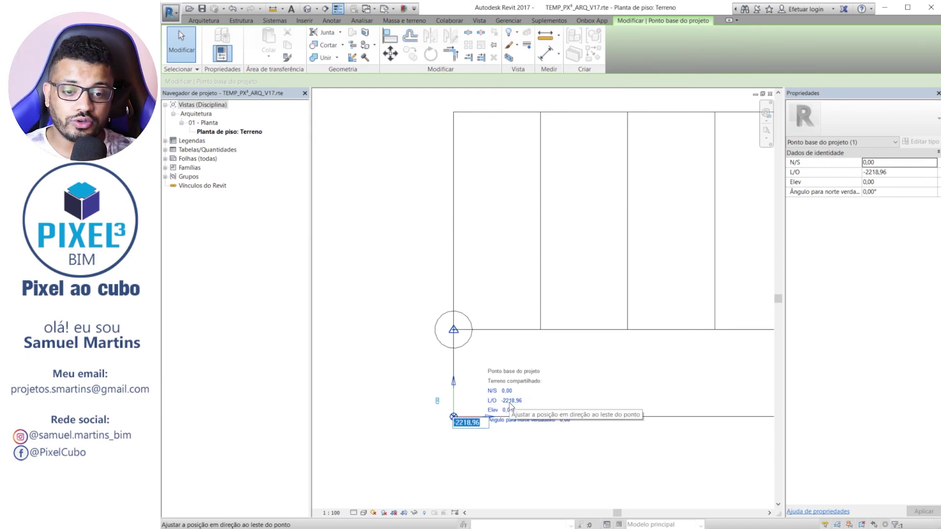
text(0)
key(Return)
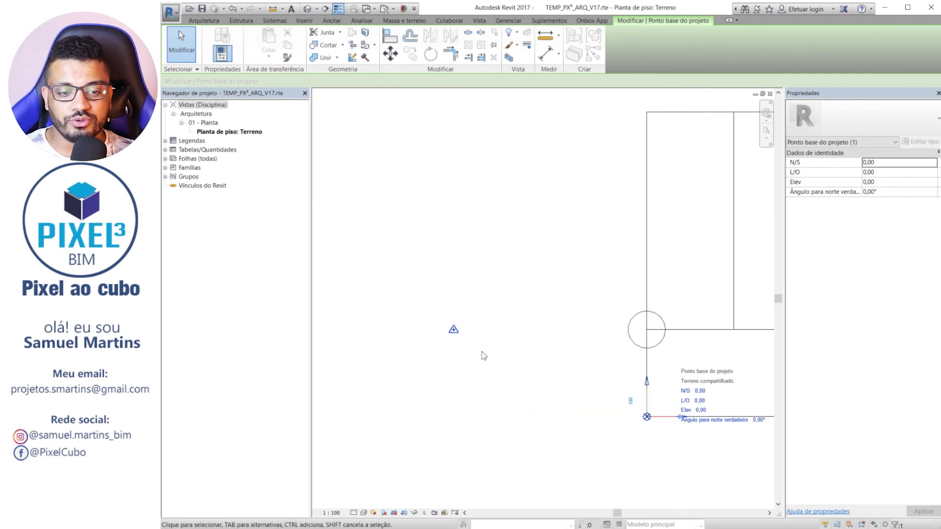
Step: Move the unclipped survey point east onto the circle's centre at N/S 1000 and L/O 0
click(471, 361)
click(453, 329)
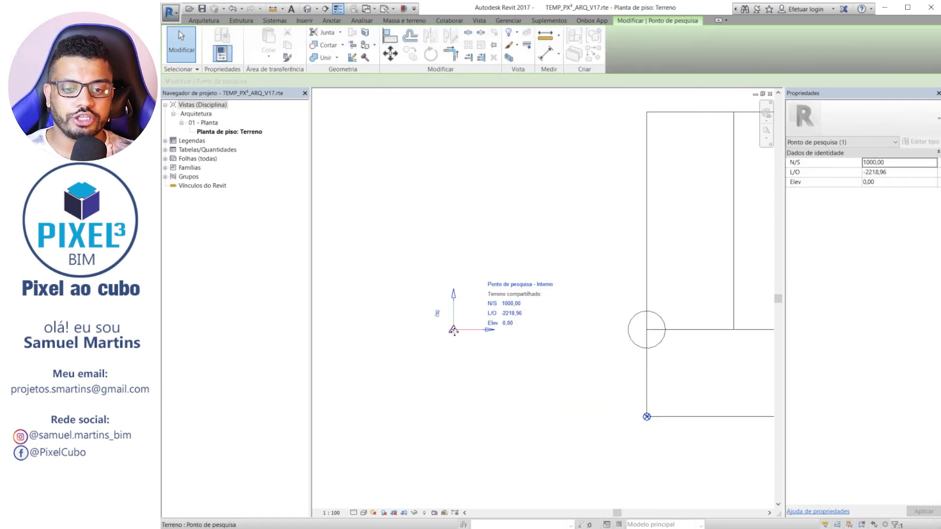
drag(453, 329, 651, 333)
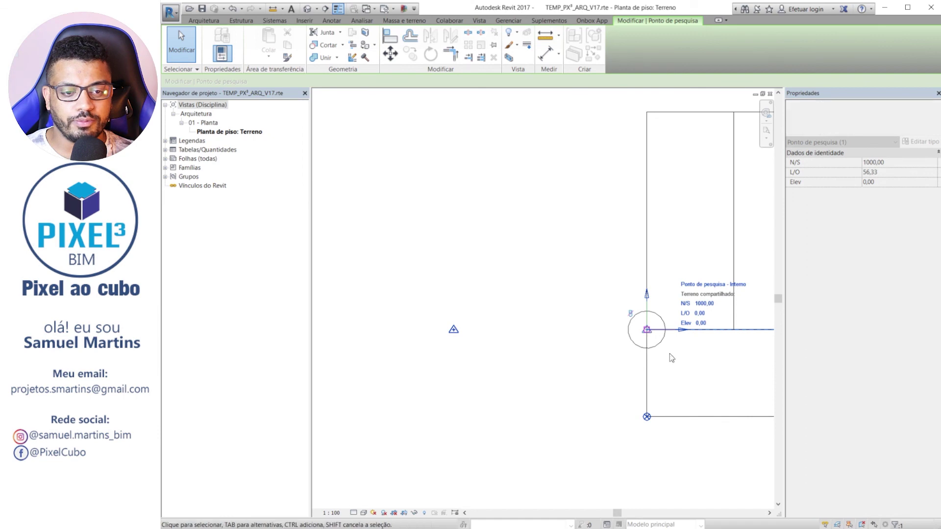
middle_drag(697, 387, 612, 390)
scroll(613, 390, down, 2)
key(Escape)
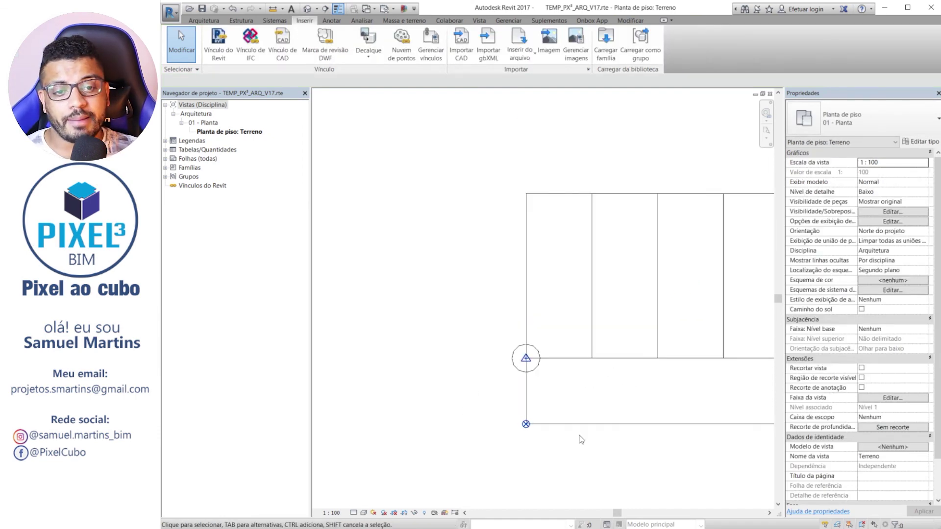
Step: Move the survey point along the lots' lower edge to each dividing line in turn, at L/O 1000, 2000 and 3000
middle_drag(563, 344, 501, 348)
click(461, 362)
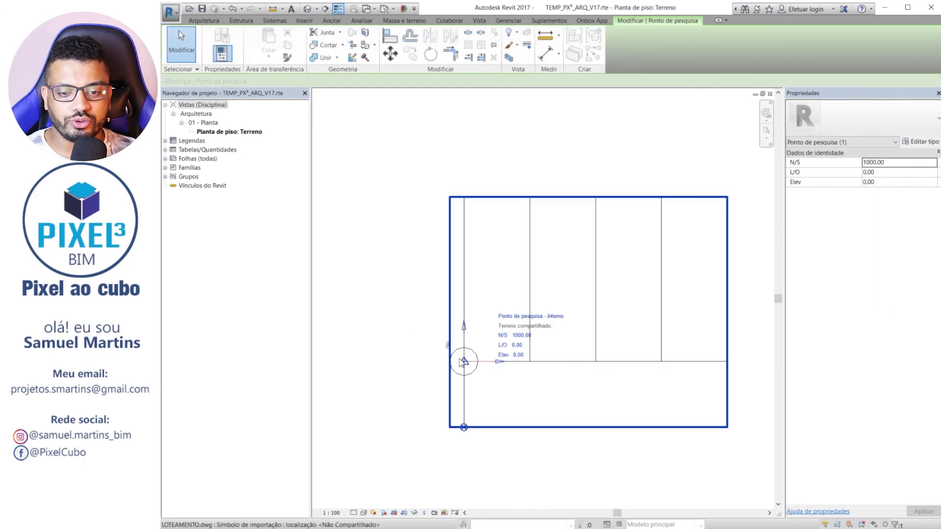
drag(492, 367, 530, 362)
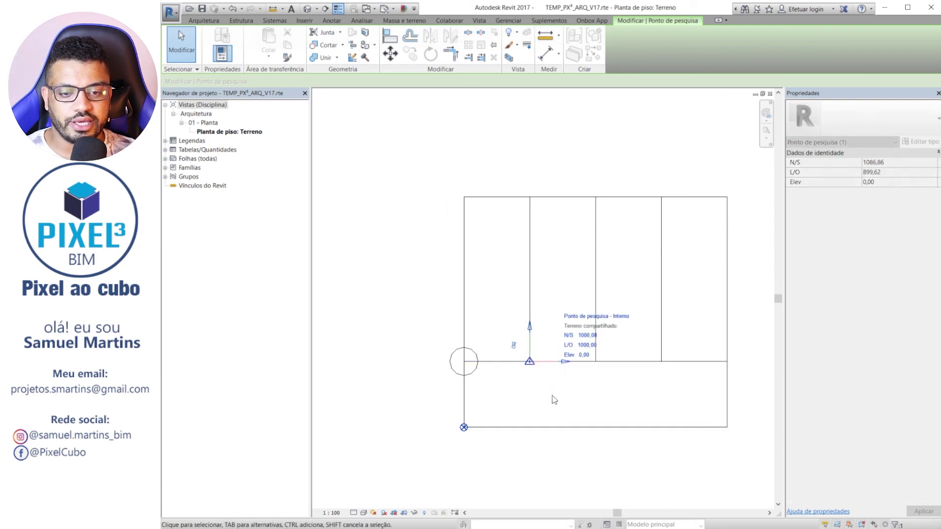
scroll(592, 373, up, 2)
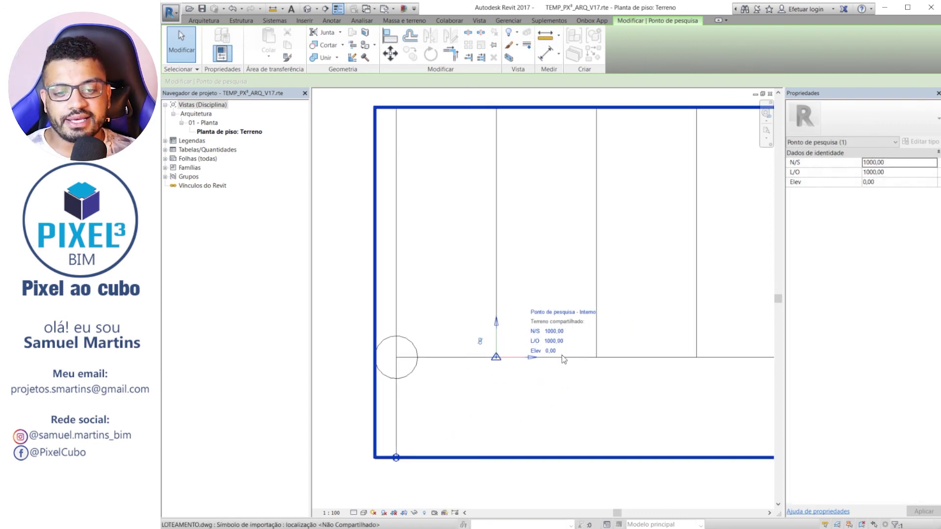
middle_drag(594, 418, 555, 471)
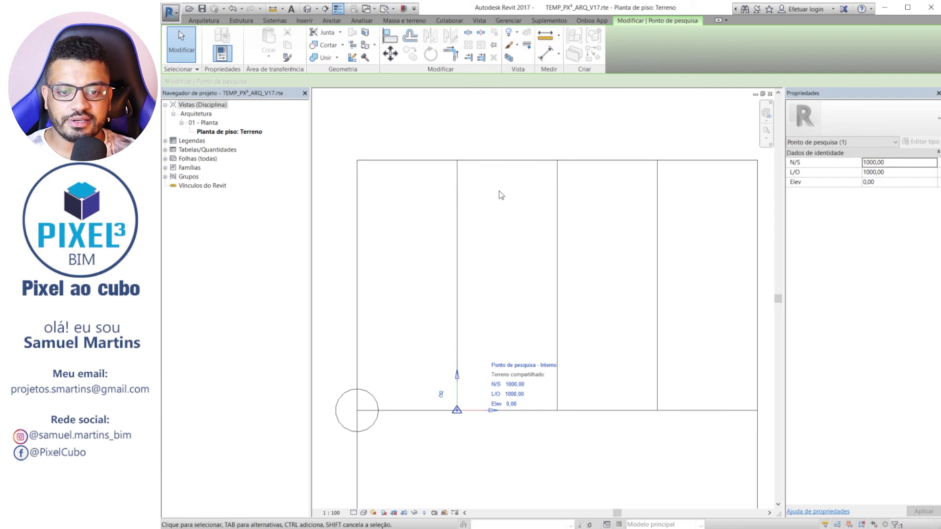
drag(457, 411, 557, 410)
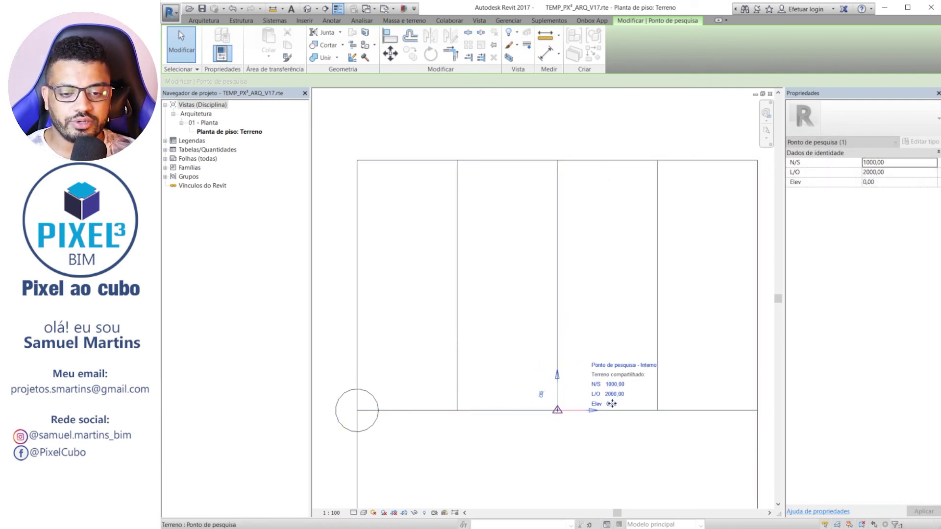
drag(612, 404, 712, 403)
scroll(606, 315, down, 3)
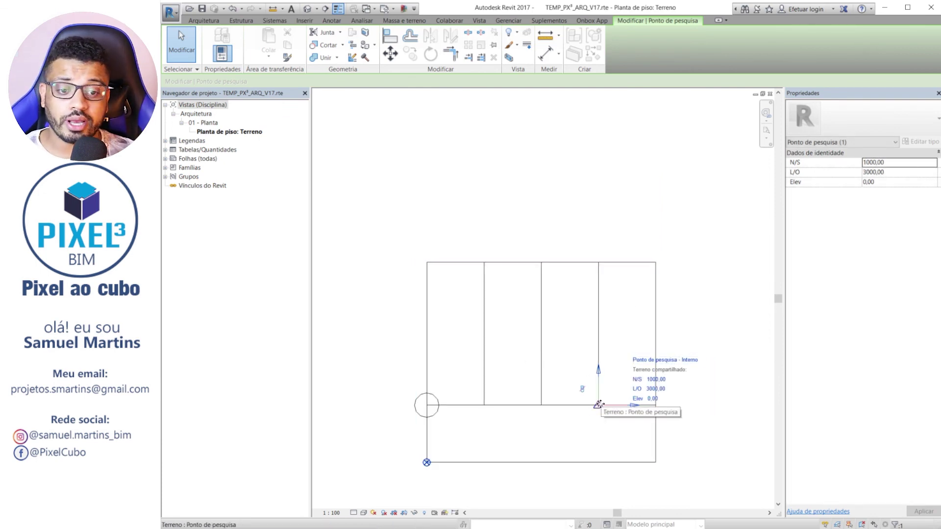
Step: Return the survey point to the circle's centre at N/S 1000 and L/O 0, and recheck its coordinates
drag(599, 403, 428, 404)
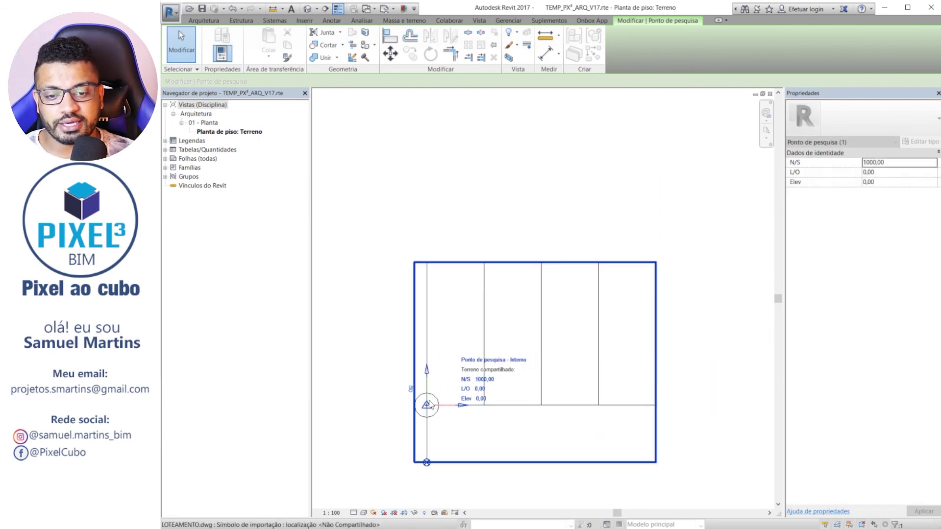
click(491, 428)
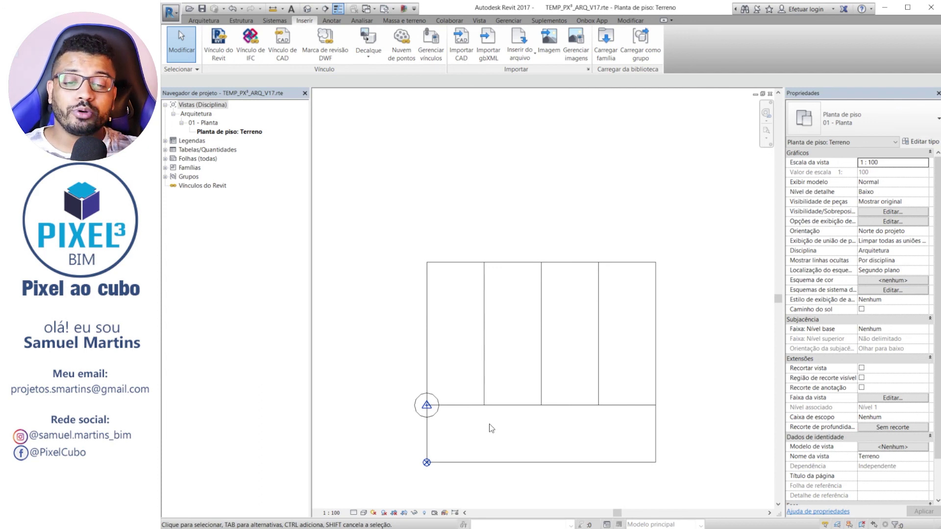
drag(387, 379, 453, 425)
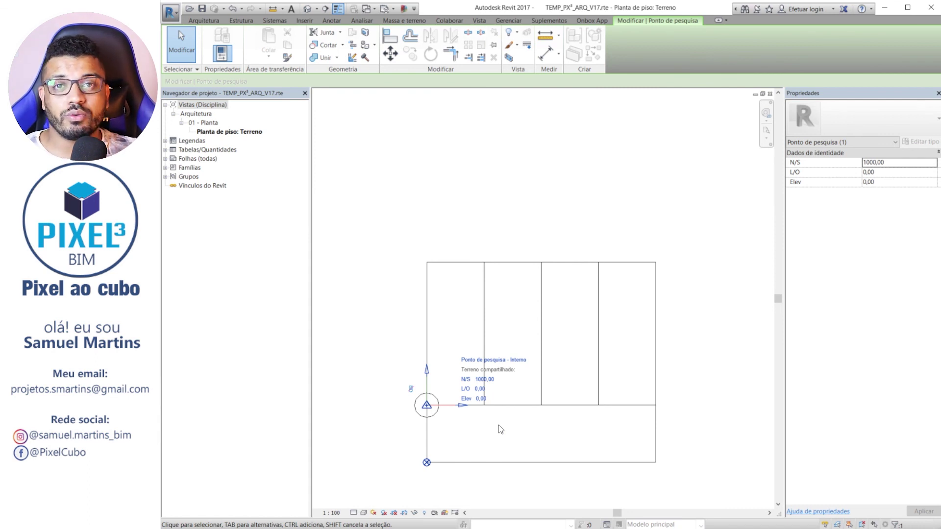
click(409, 383)
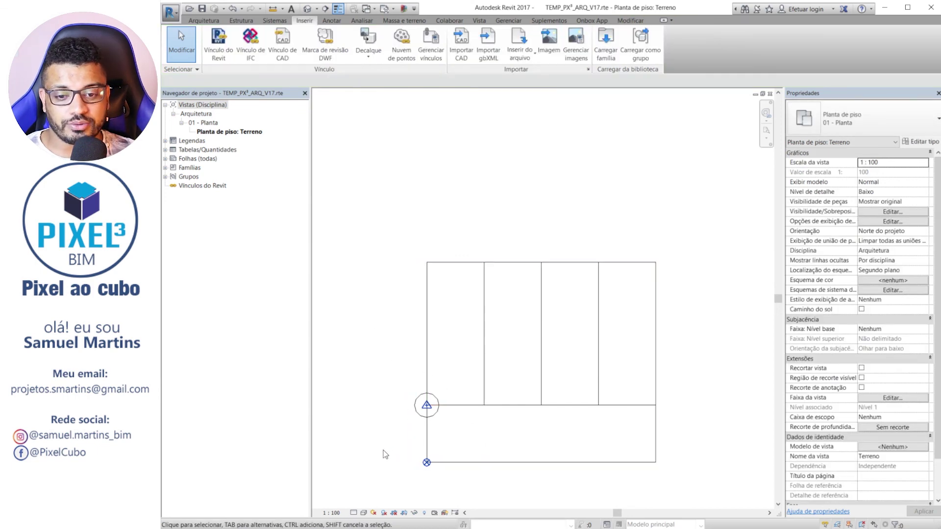